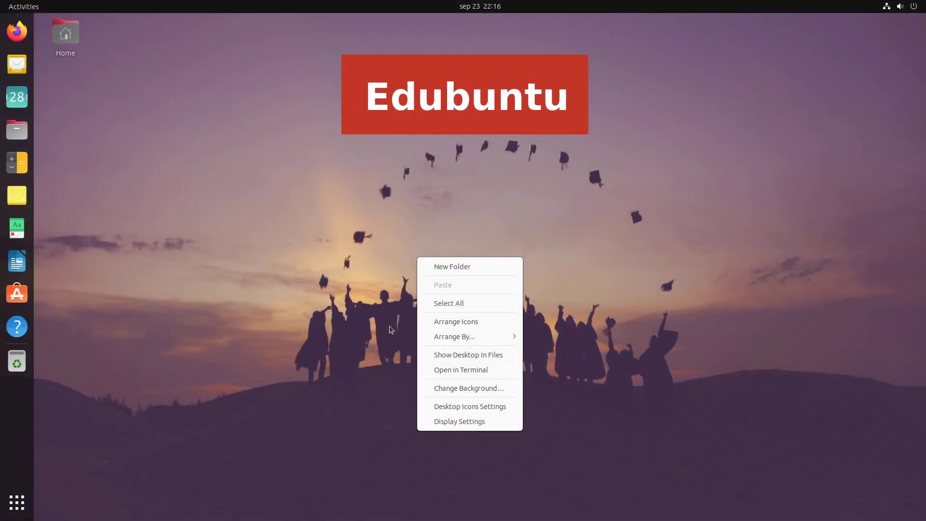
# Step: View Edubuntu's quick settings panel and the clock's notifications and calendar
pyautogui.moveTo(455, 336)
pyautogui.click(394, 337)
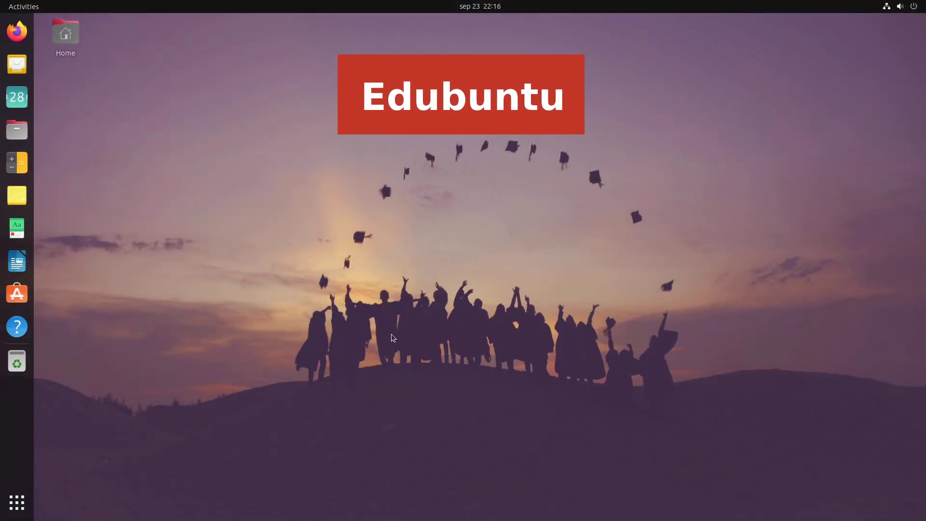
pyautogui.click(911, 9)
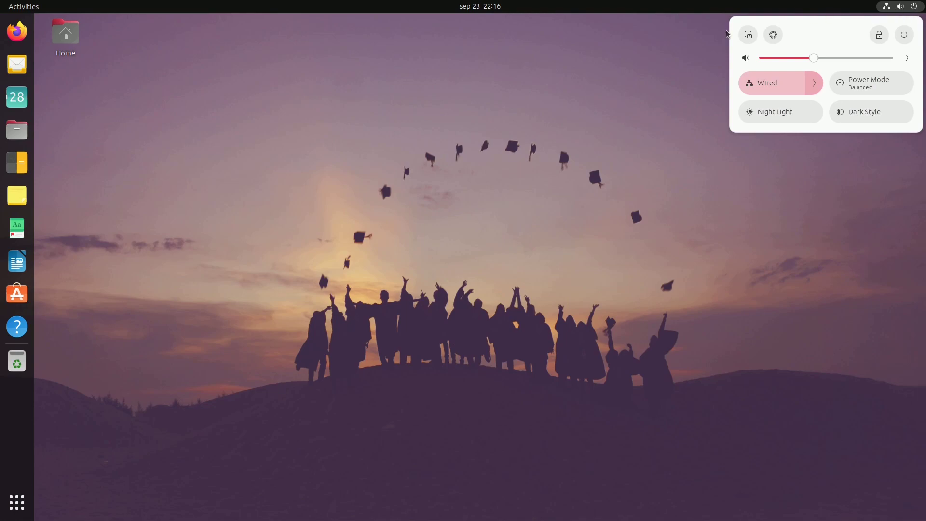
pyautogui.click(713, 37)
pyautogui.click(484, 8)
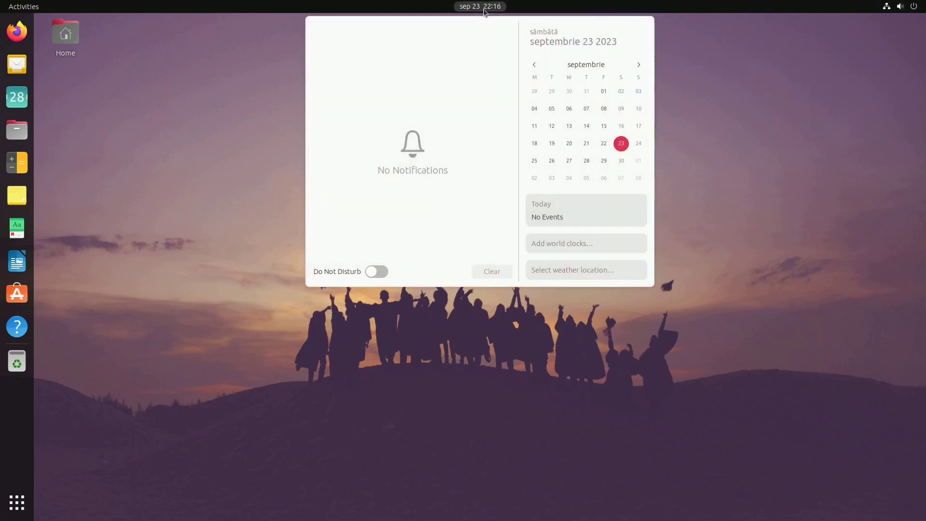
# Step: Show all installed apps, move to the next page, and open the Mathematics folder
pyautogui.click(688, 135)
pyautogui.click(16, 504)
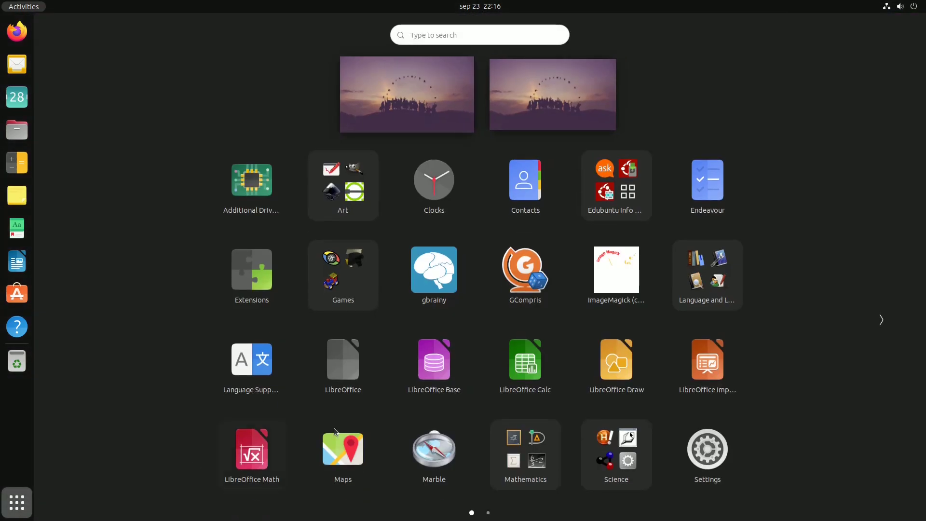
pyautogui.click(881, 321)
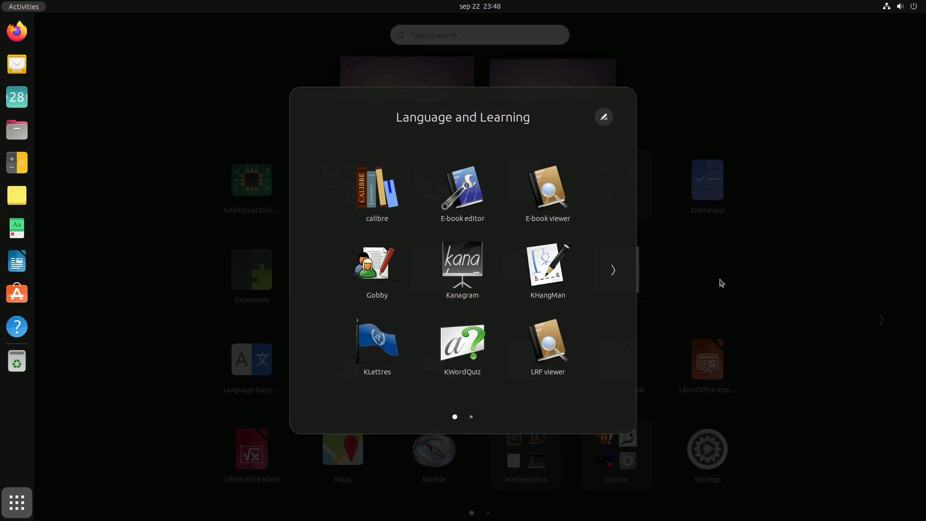
pyautogui.scroll(-1, 726, 304)
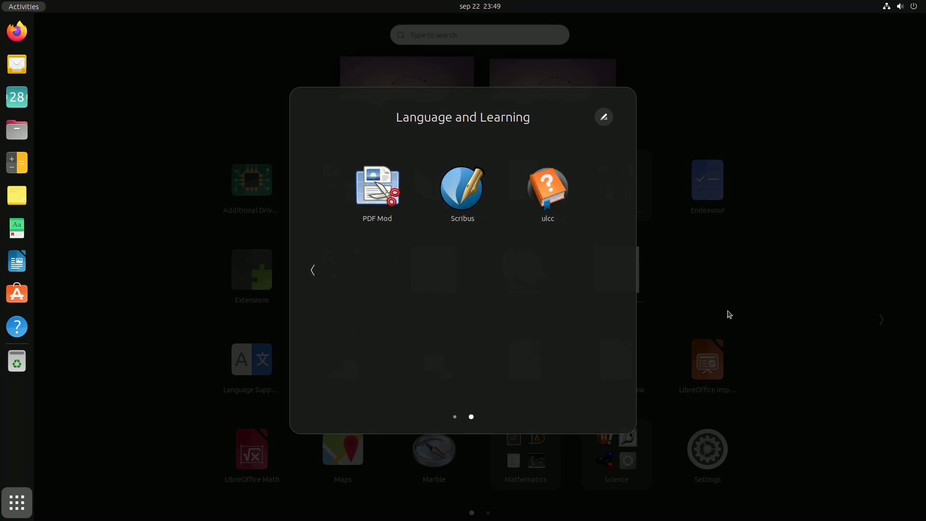
pyautogui.click(525, 454)
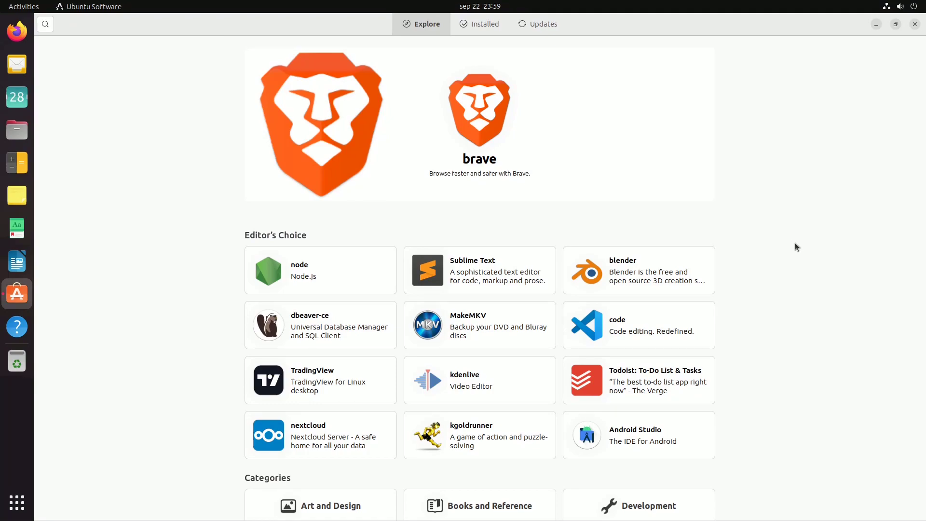
pyautogui.scroll(-3, 787, 251)
pyautogui.scroll(-3, 787, 251)
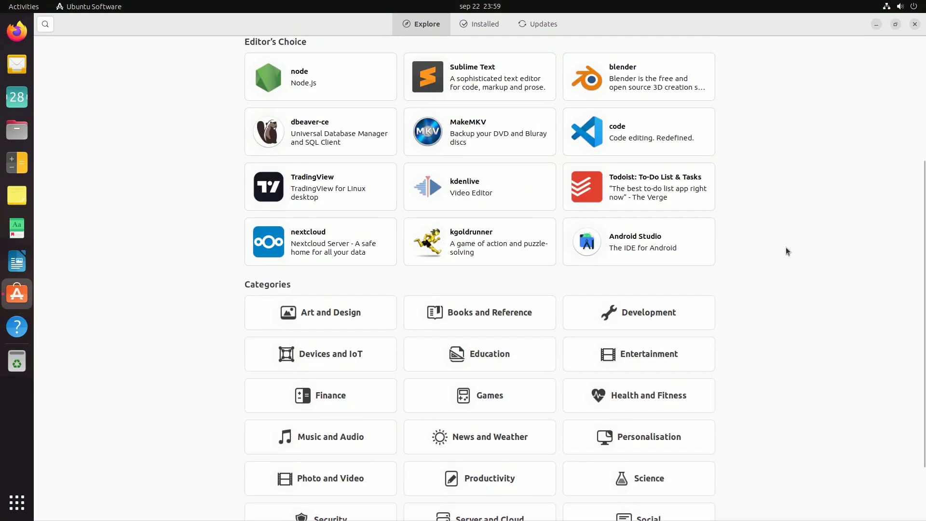
pyautogui.scroll(-2, 787, 251)
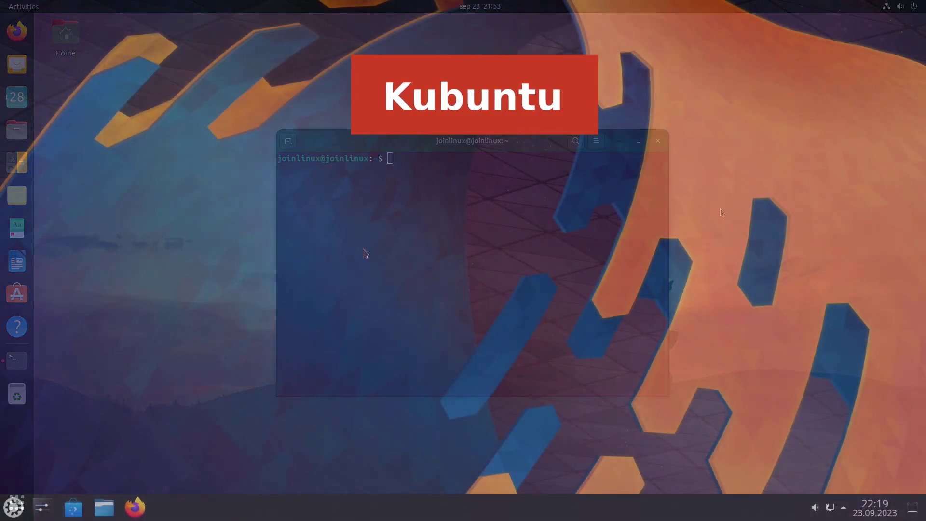
pyautogui.rightClick(375, 247)
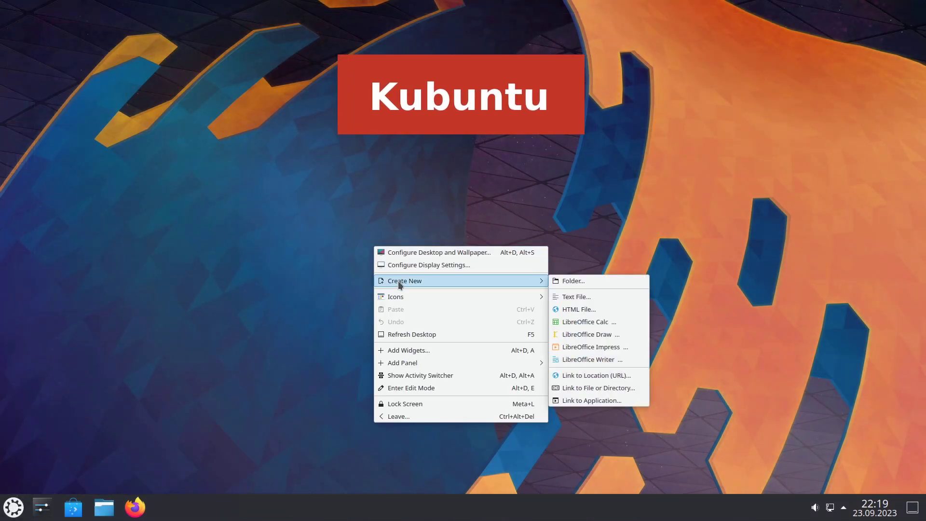
pyautogui.moveTo(434, 362)
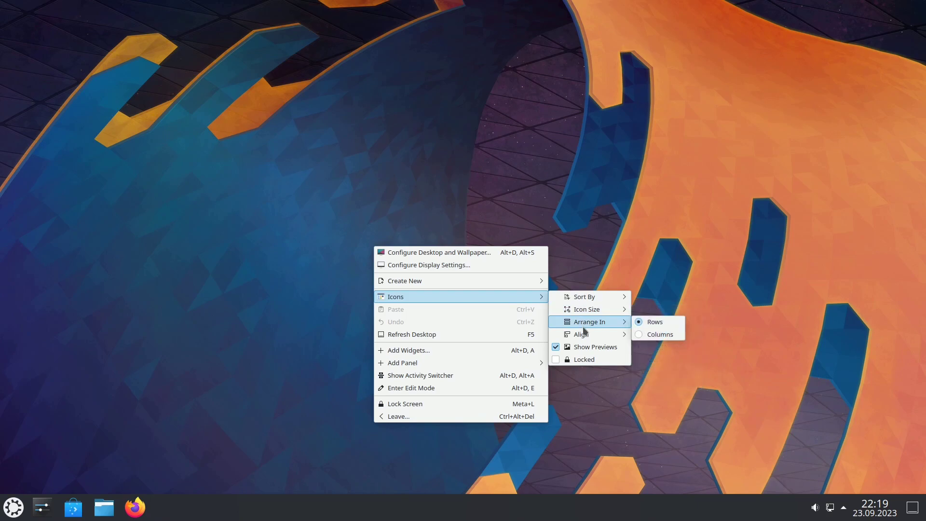
pyautogui.moveTo(403, 363)
pyautogui.click(351, 364)
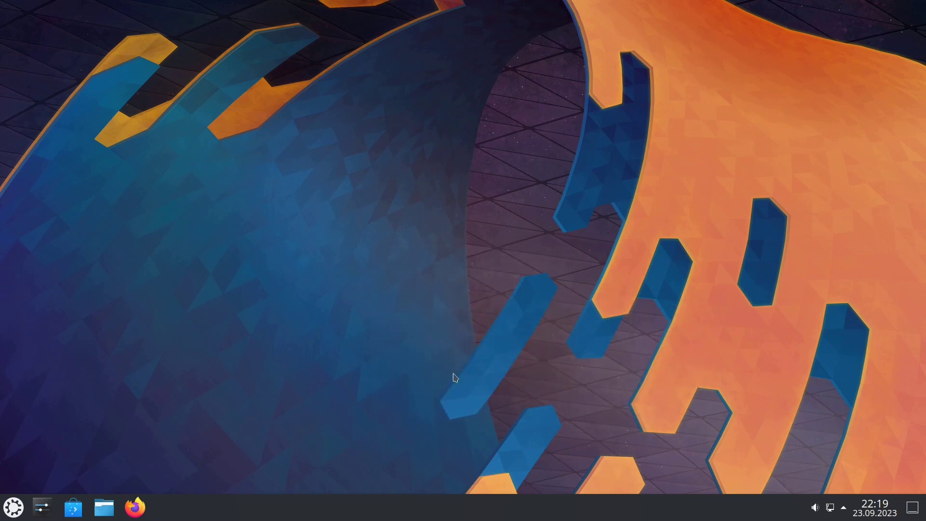
pyautogui.click(877, 511)
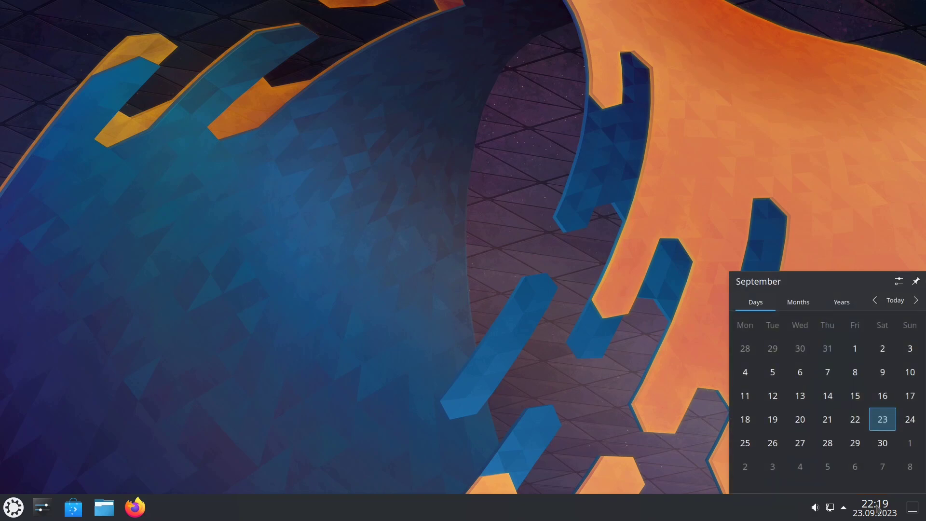
pyautogui.click(878, 510)
pyautogui.click(844, 509)
pyautogui.click(844, 510)
pyautogui.click(831, 509)
pyautogui.click(832, 510)
pyautogui.click(815, 509)
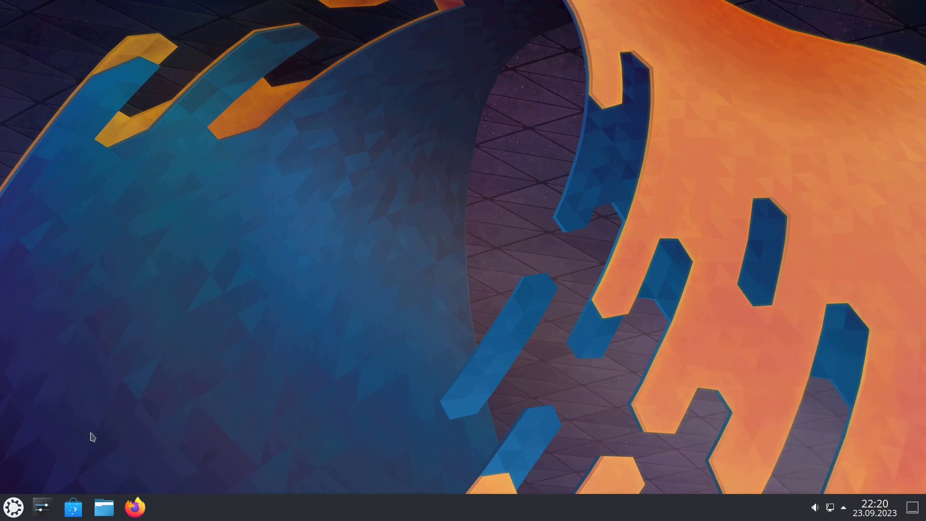
pyautogui.click(5, 512)
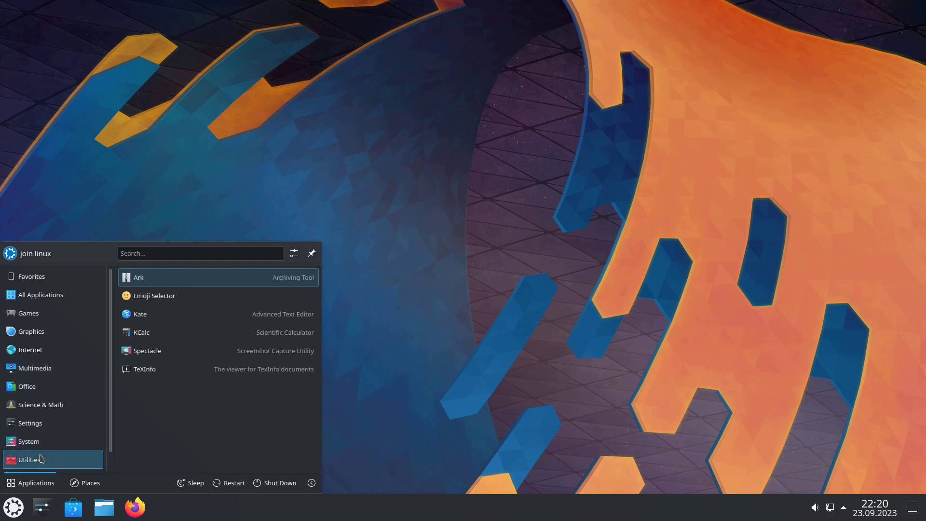
pyautogui.scroll(-1, 51, 464)
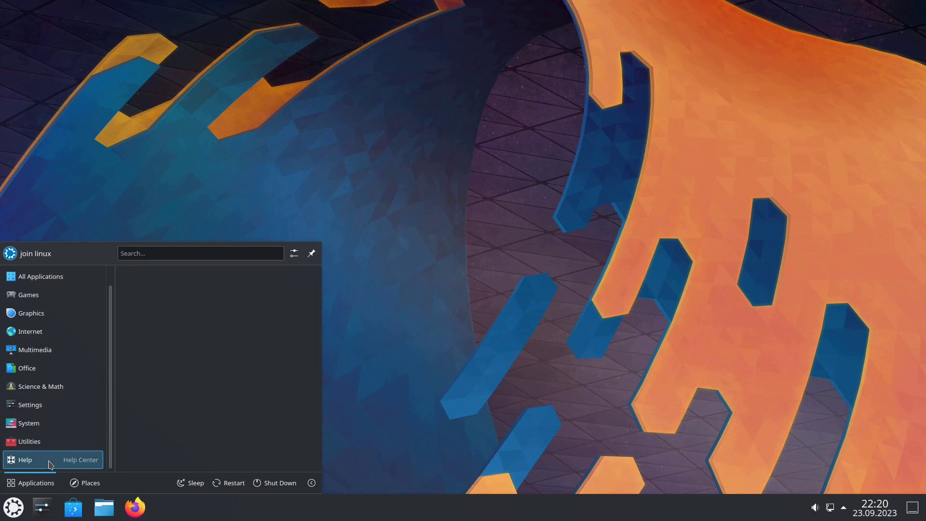
pyautogui.click(408, 389)
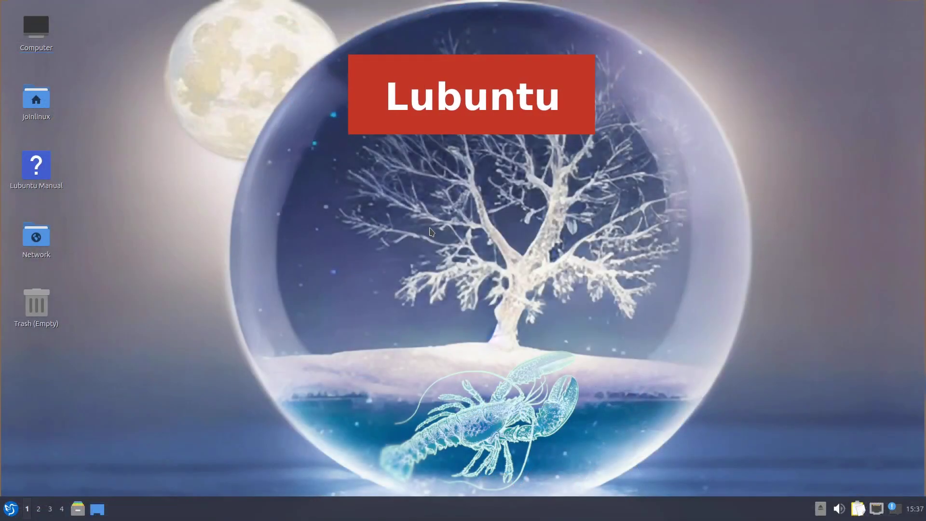
pyautogui.rightClick(430, 229)
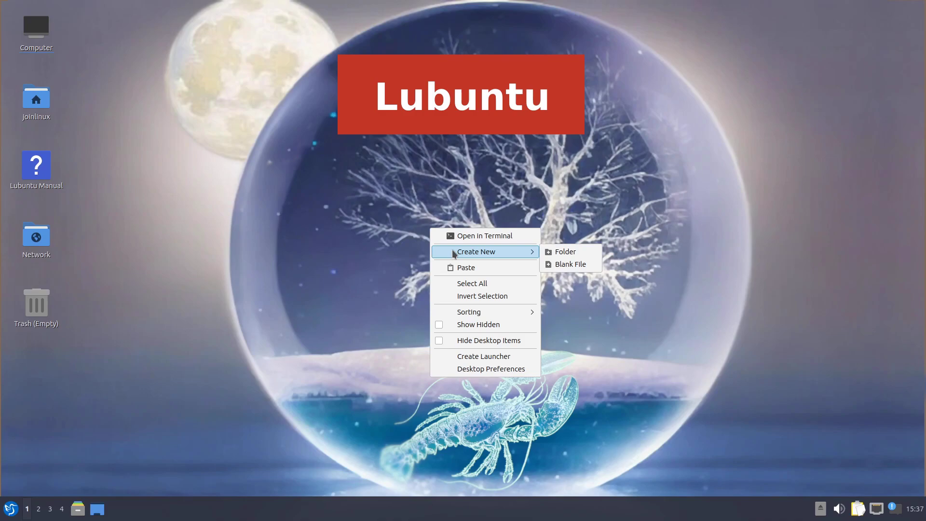
pyautogui.moveTo(469, 312)
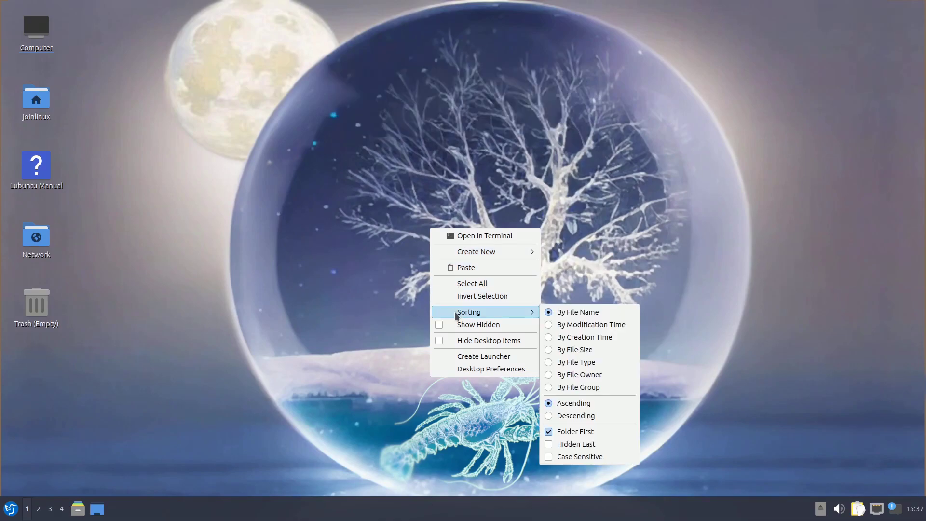
pyautogui.click(411, 318)
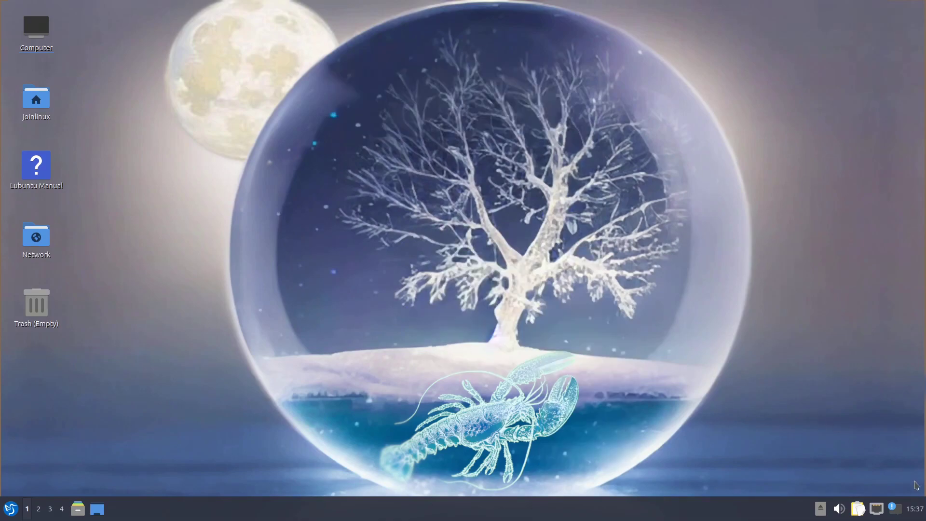
pyautogui.click(915, 513)
pyautogui.click(915, 513)
pyautogui.click(897, 512)
pyautogui.click(877, 512)
pyautogui.click(857, 513)
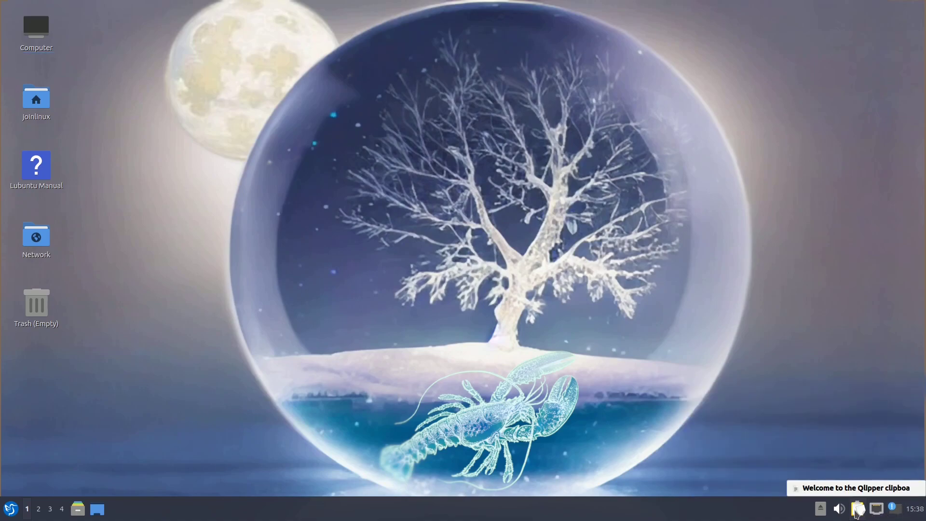
pyautogui.click(857, 513)
pyautogui.click(840, 509)
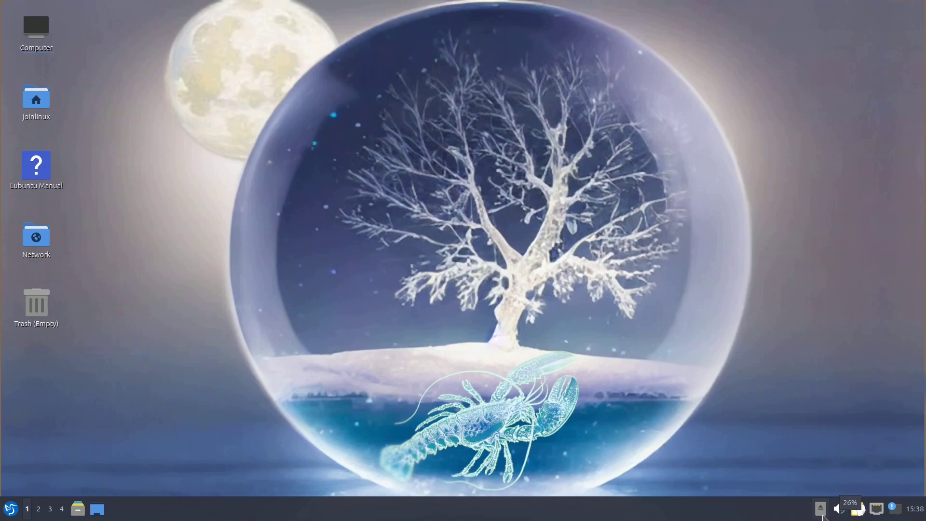
pyautogui.click(821, 515)
pyautogui.click(11, 508)
pyautogui.moveTo(32, 339)
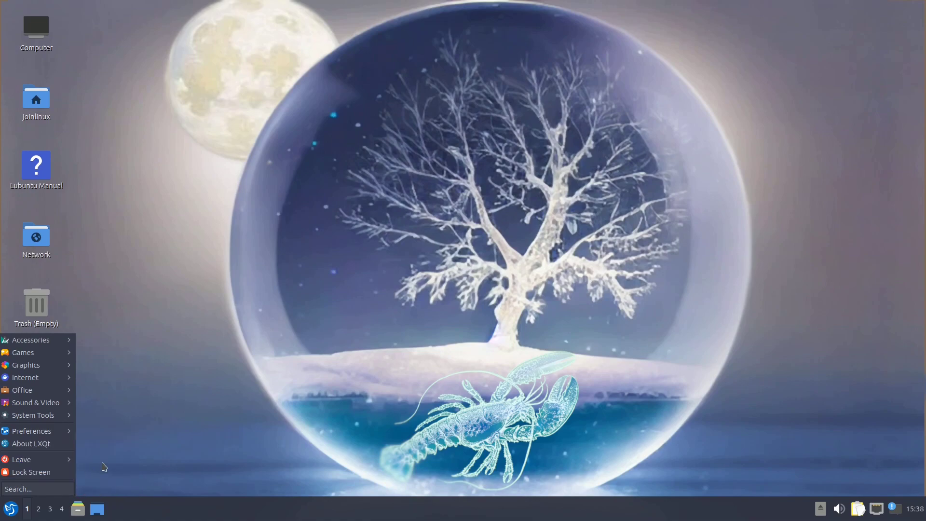
pyautogui.click(111, 464)
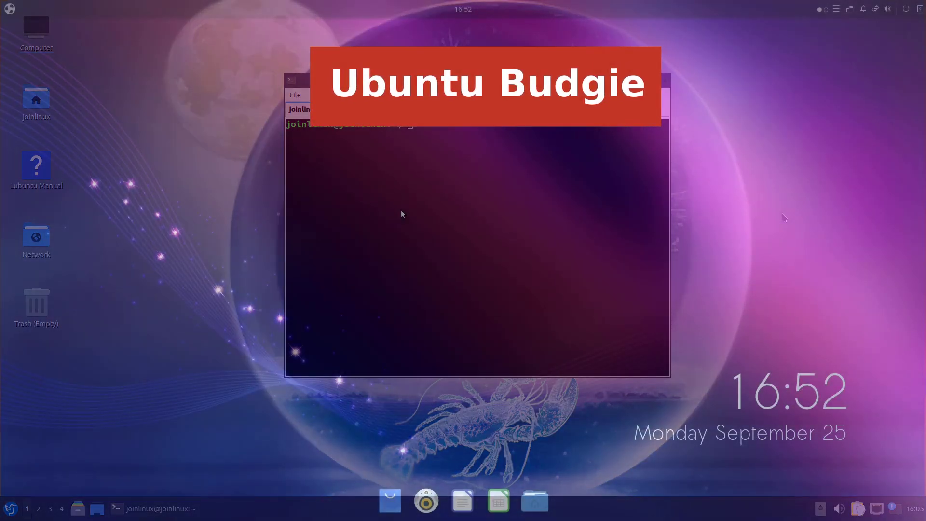
pyautogui.rightClick(418, 202)
pyautogui.moveTo(471, 224)
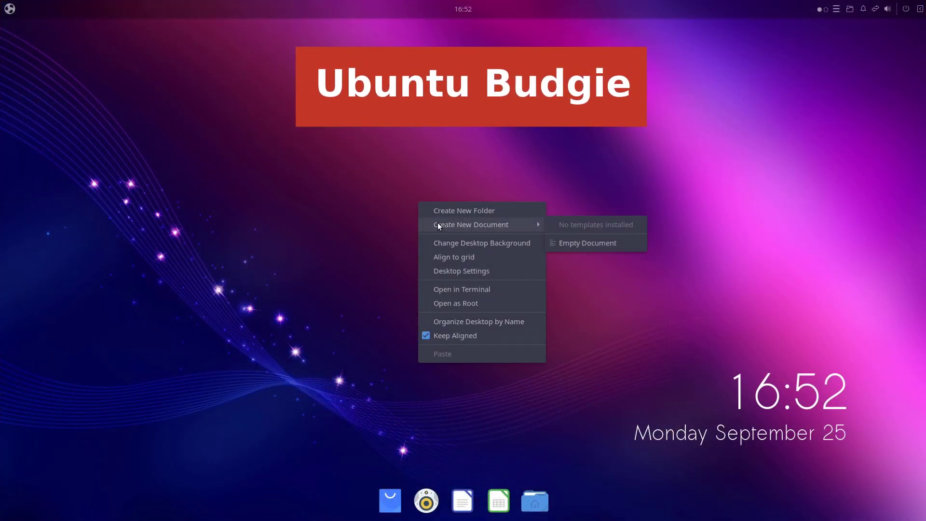
pyautogui.click(394, 226)
pyautogui.click(921, 9)
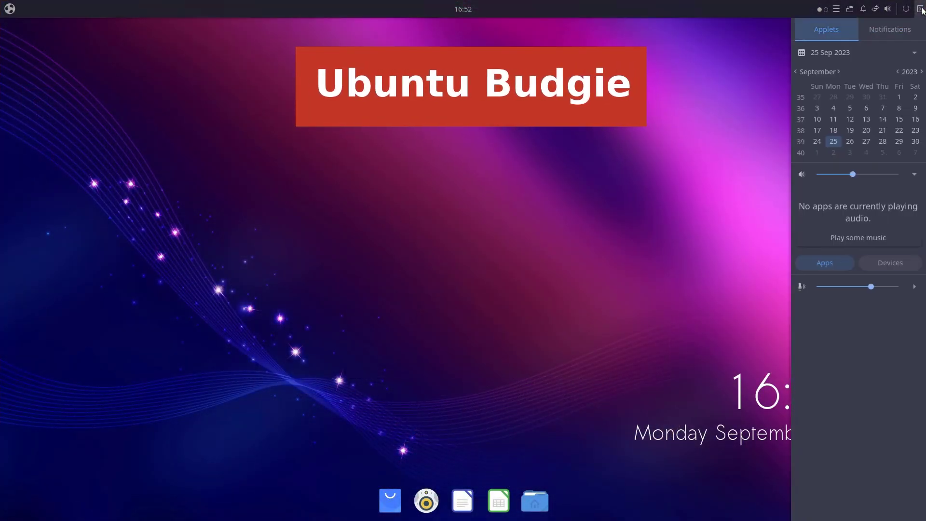
pyautogui.click(906, 8)
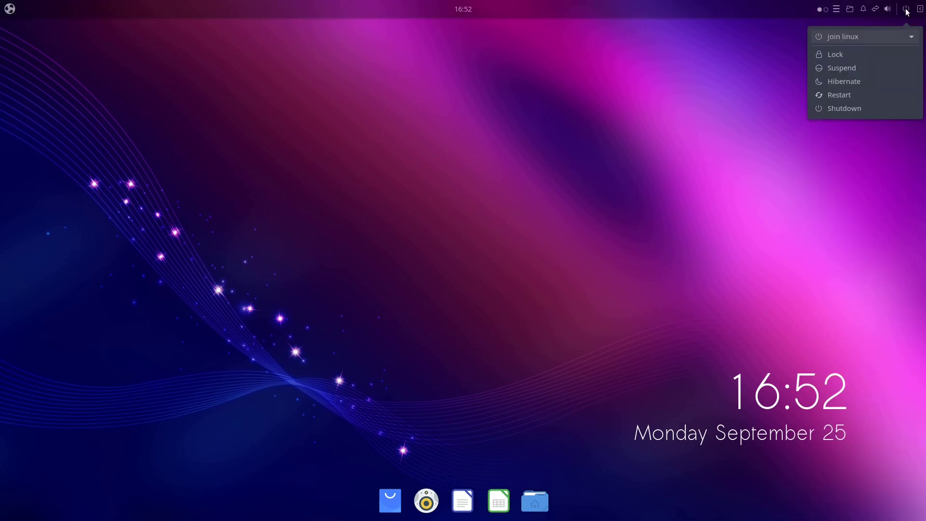
pyautogui.click(907, 10)
pyautogui.click(889, 12)
pyautogui.click(877, 9)
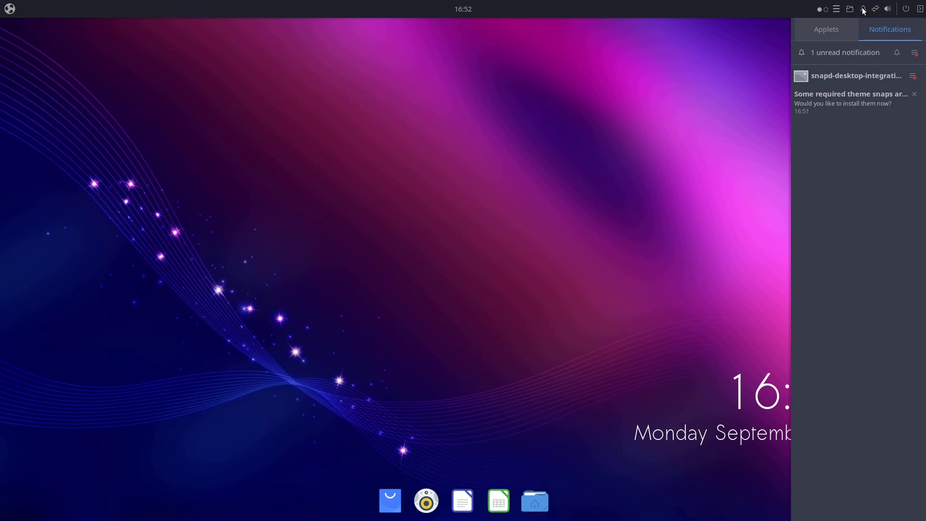
pyautogui.click(864, 10)
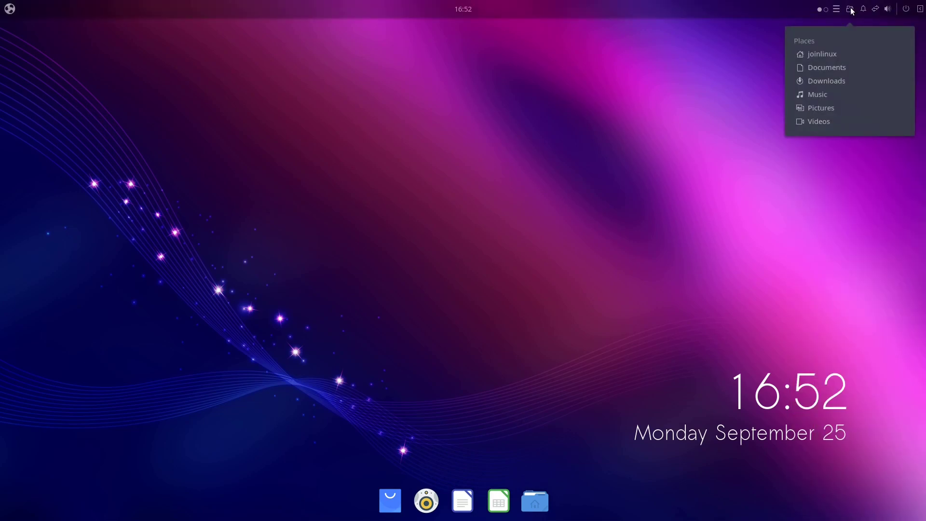
pyautogui.click(852, 10)
pyautogui.click(837, 12)
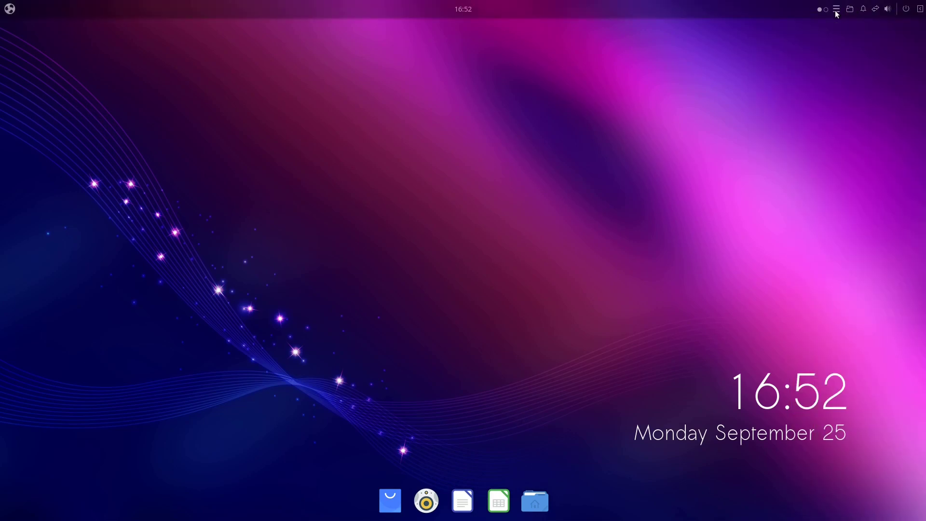
pyautogui.click(463, 10)
pyautogui.click(463, 10)
pyautogui.click(10, 9)
pyautogui.click(35, 41)
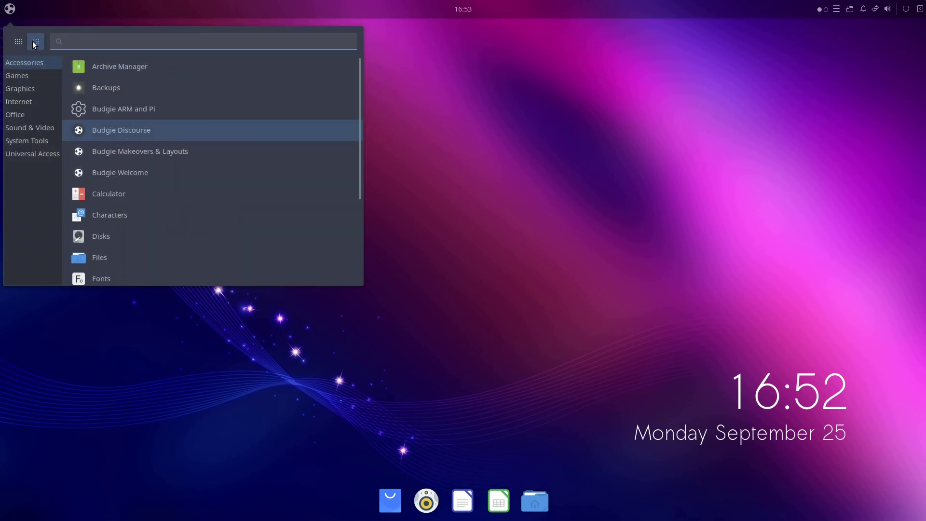
pyautogui.click(21, 76)
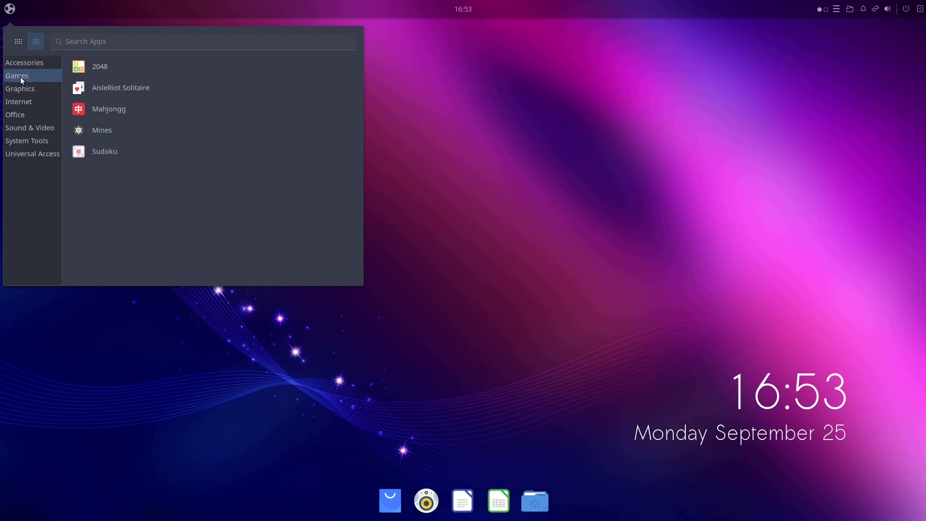
pyautogui.click(21, 88)
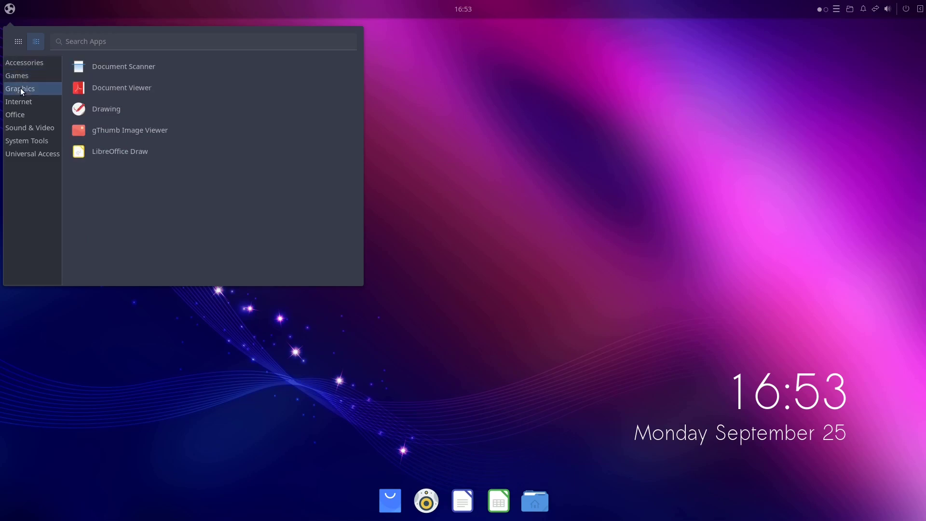
pyautogui.click(23, 100)
pyautogui.click(18, 114)
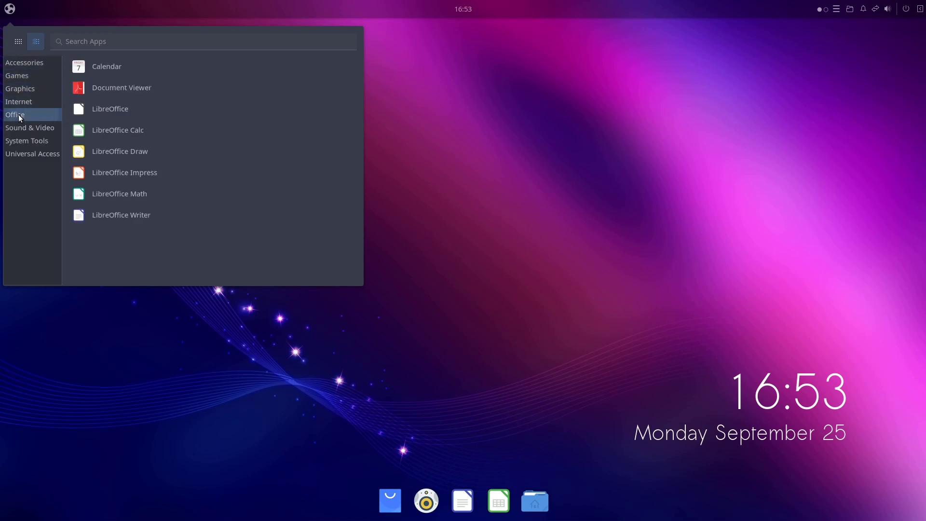
pyautogui.click(22, 129)
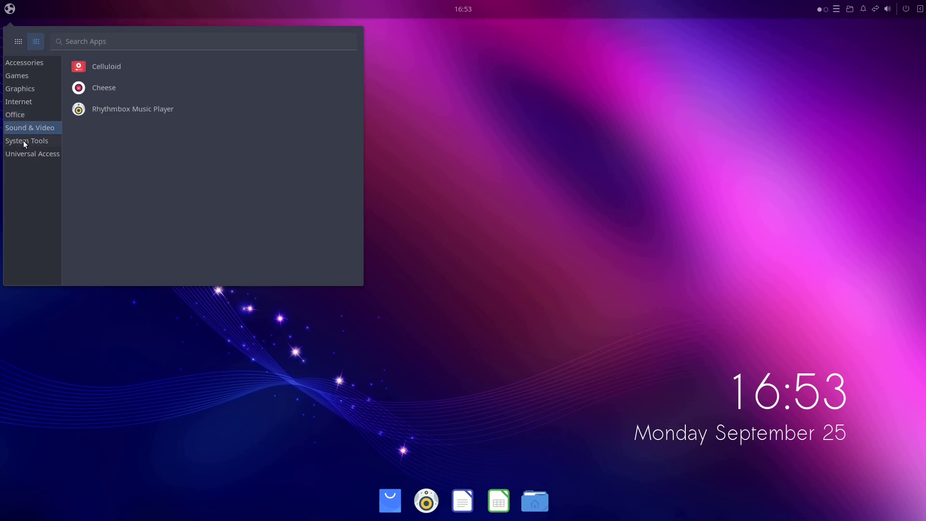
pyautogui.click(23, 142)
pyautogui.click(26, 153)
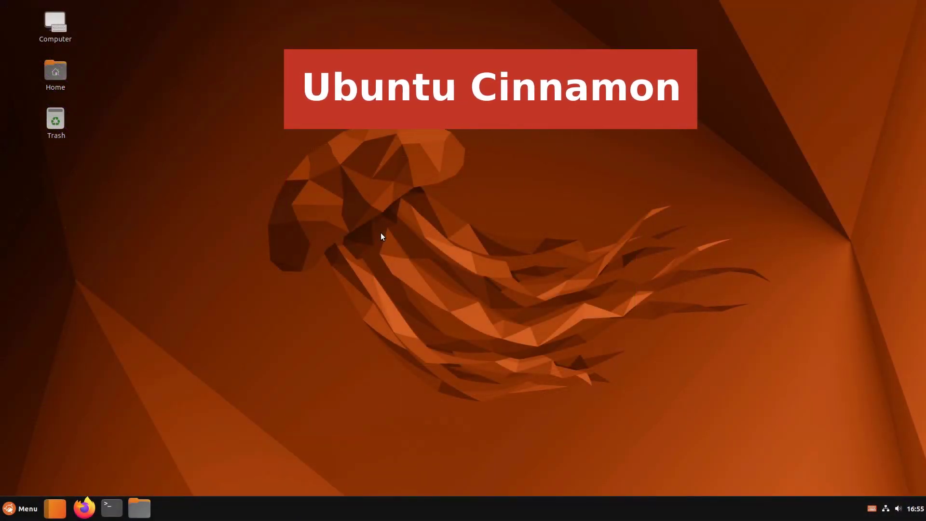
pyautogui.rightClick(381, 234)
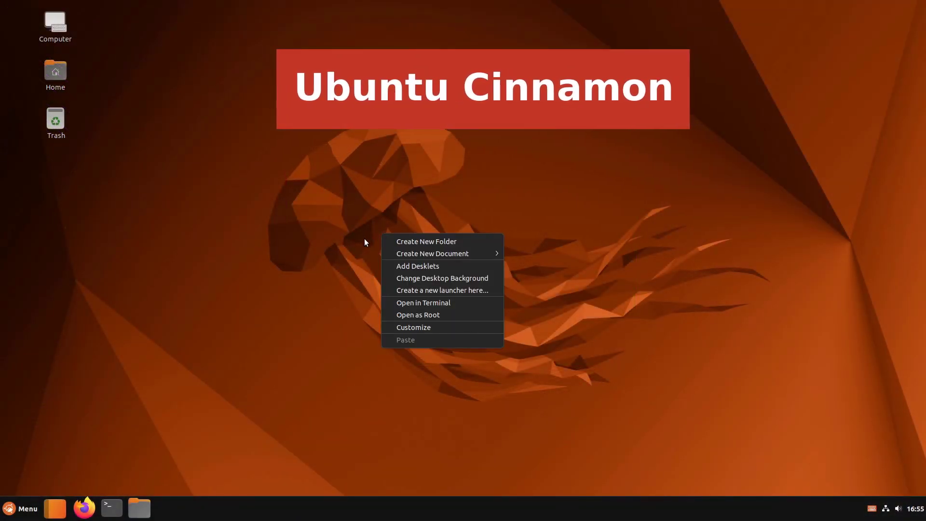
pyautogui.moveTo(432, 253)
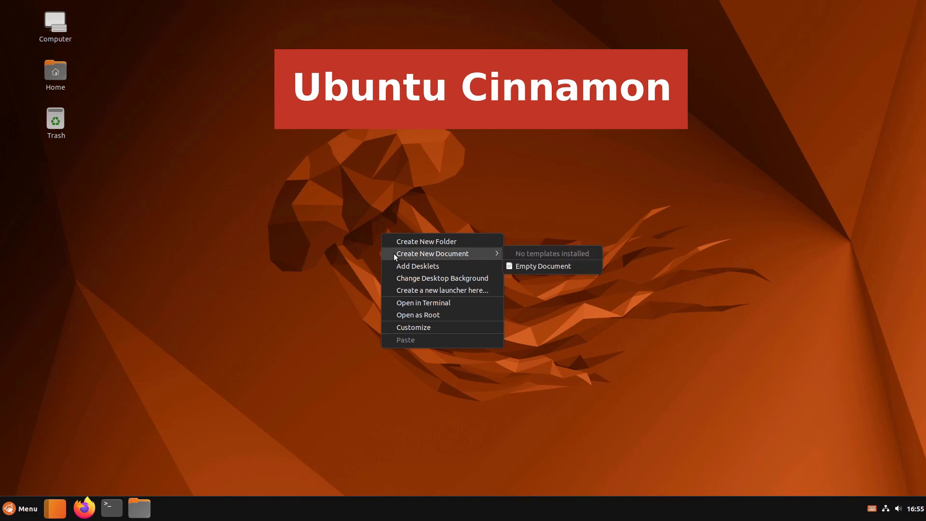
pyautogui.click(351, 261)
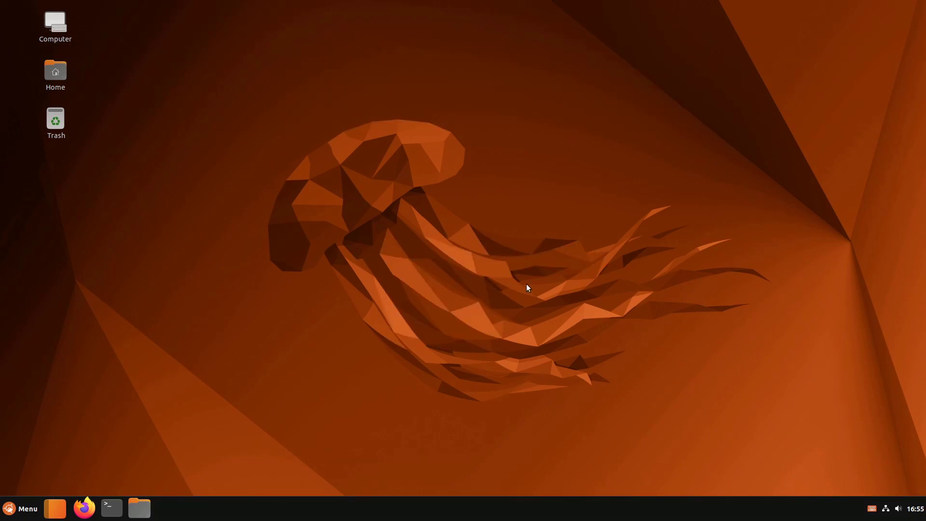
pyautogui.click(916, 509)
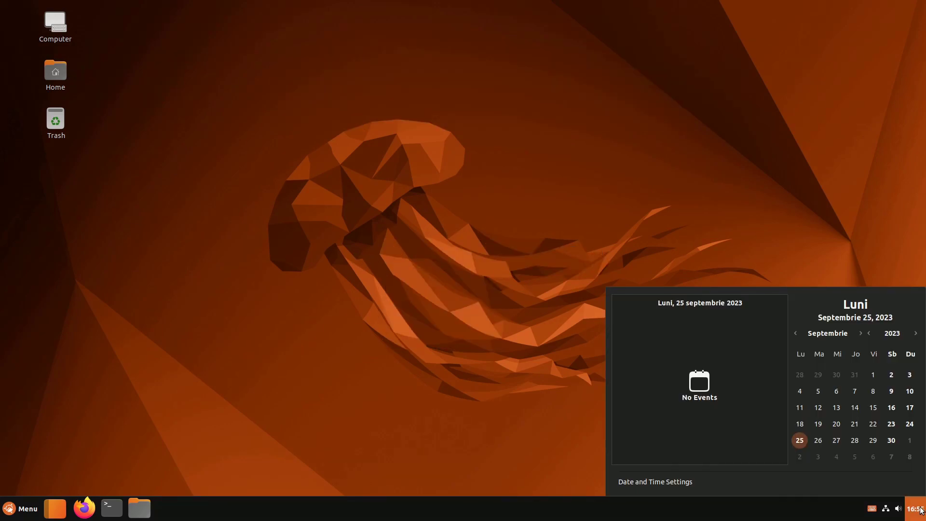
pyautogui.click(921, 510)
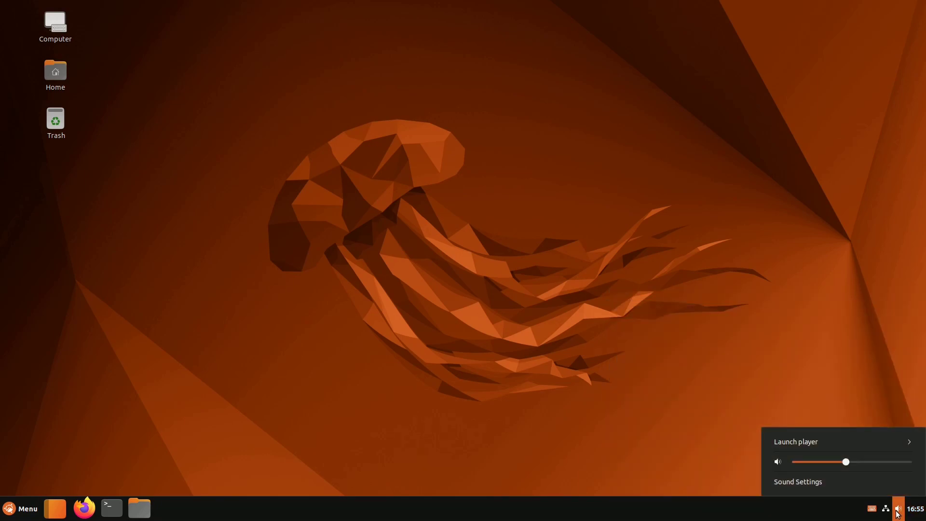
pyautogui.click(897, 512)
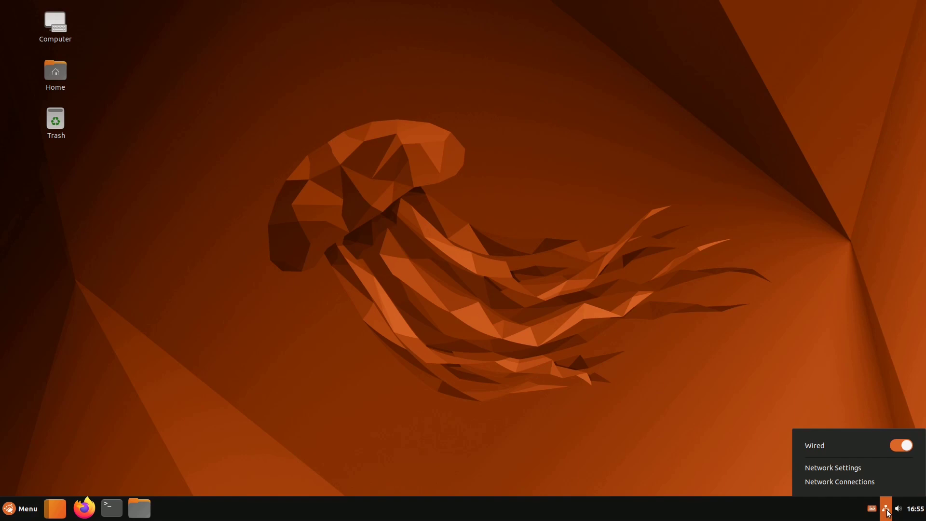
pyautogui.click(886, 510)
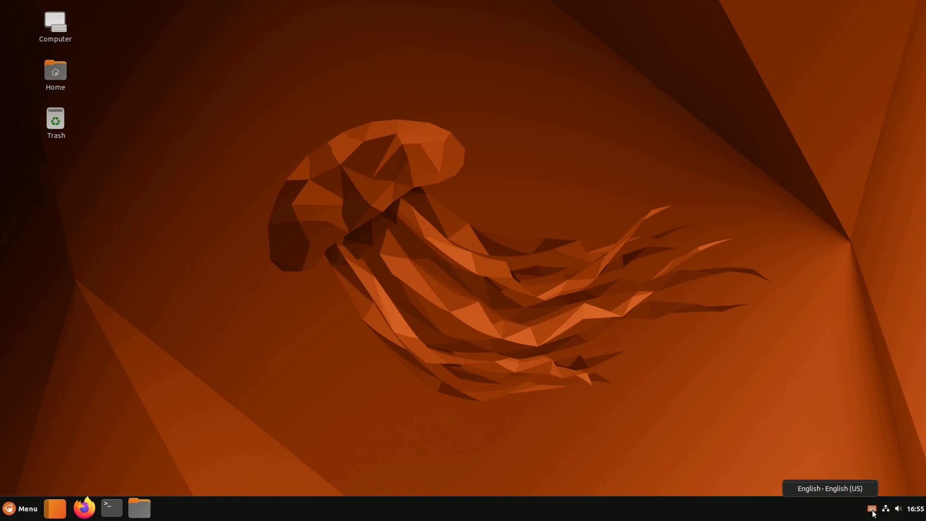
# Step: Open the Cinnamon application menu from the bottom-left Menu button
pyautogui.click(20, 511)
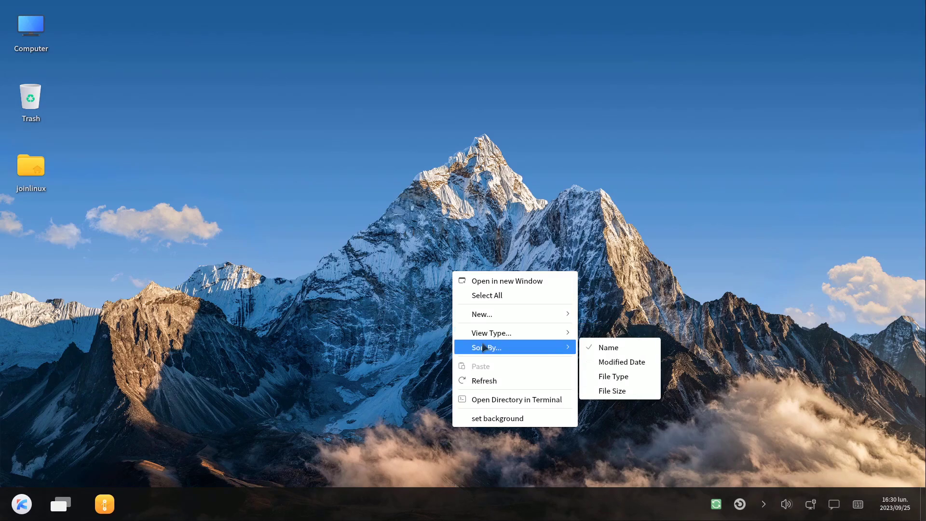
pyautogui.click(439, 349)
pyautogui.click(898, 505)
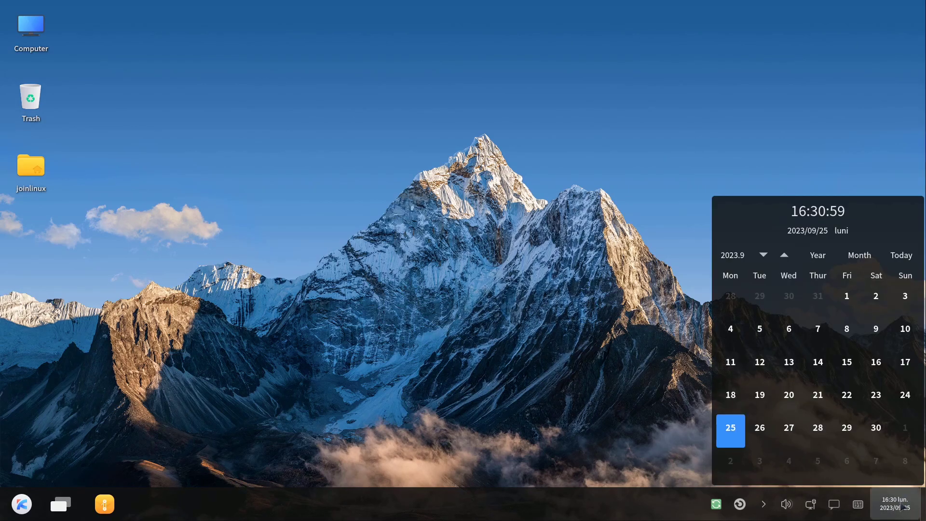
pyautogui.click(898, 505)
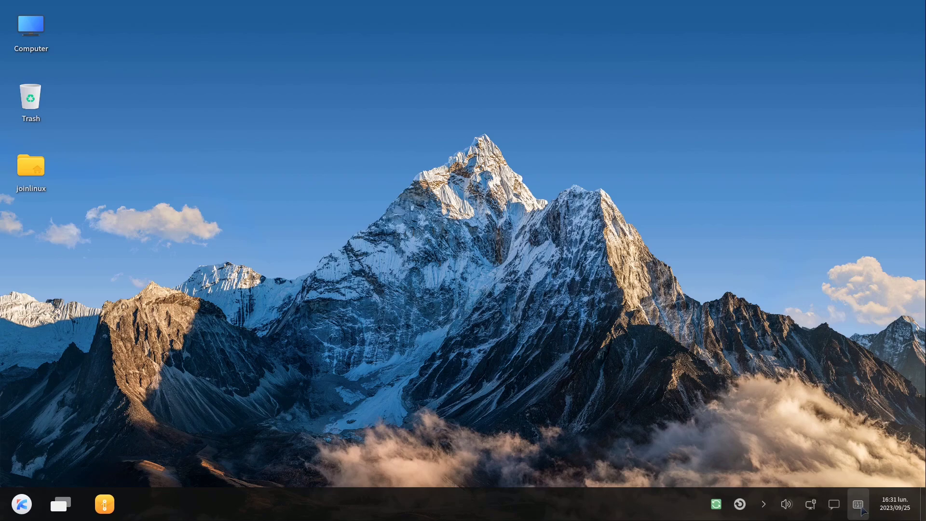
pyautogui.click(839, 509)
pyautogui.click(840, 508)
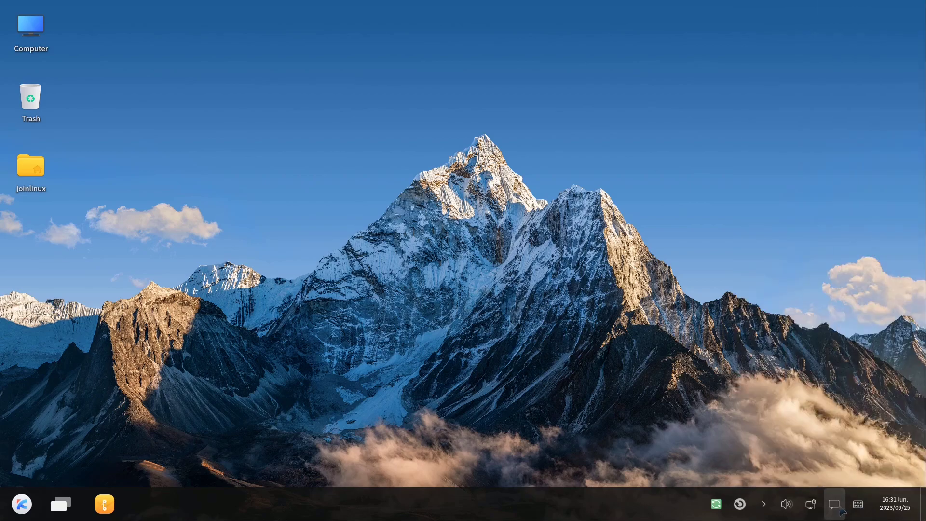
# Step: View the volume controls, then expand the start menu into the full app grid
pyautogui.click(814, 509)
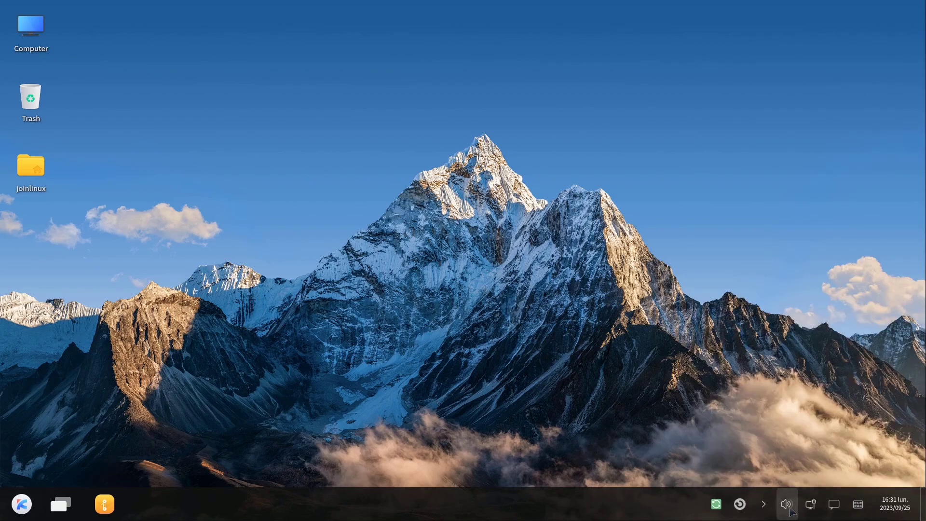
pyautogui.click(789, 509)
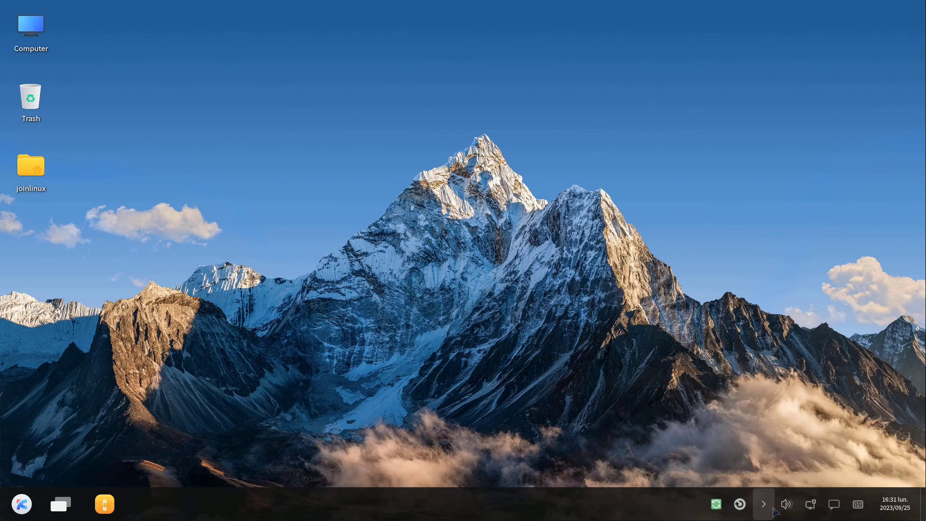
pyautogui.click(22, 505)
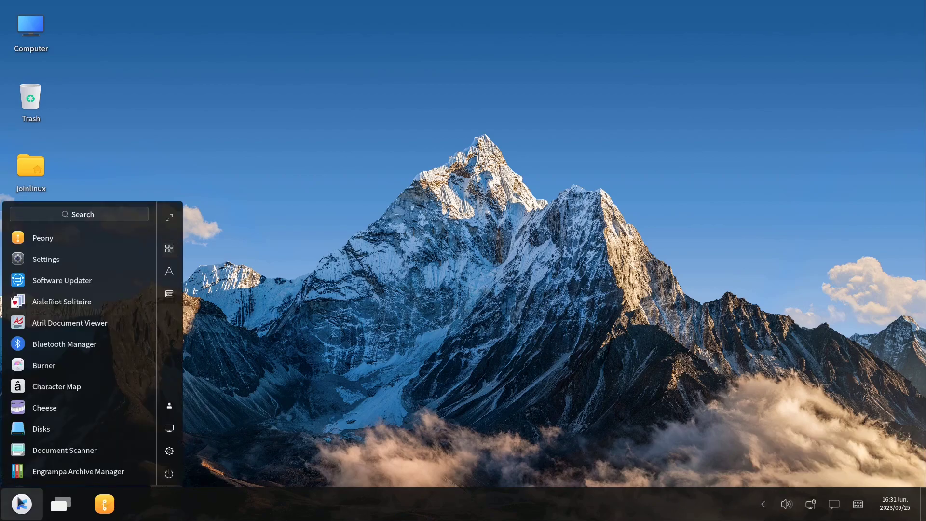
pyautogui.click(170, 218)
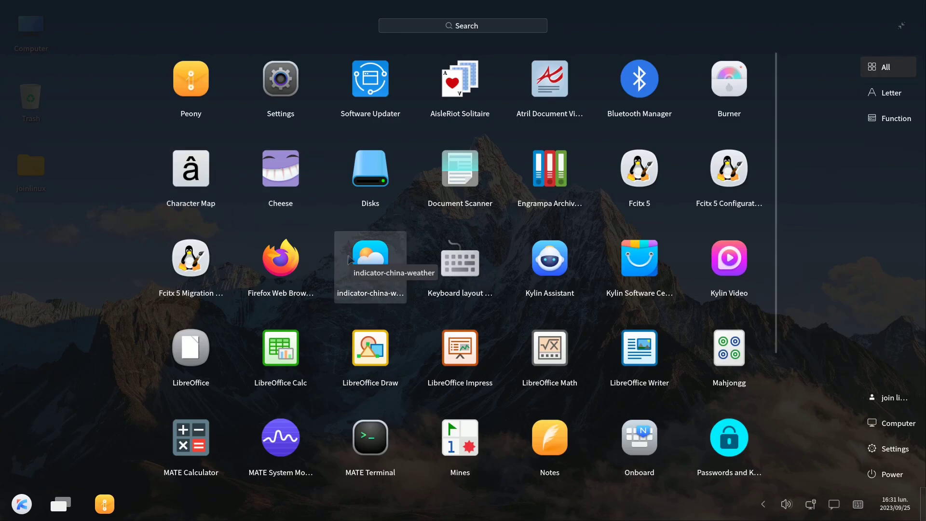
pyautogui.scroll(-3, 346, 258)
pyautogui.scroll(-2, 352, 266)
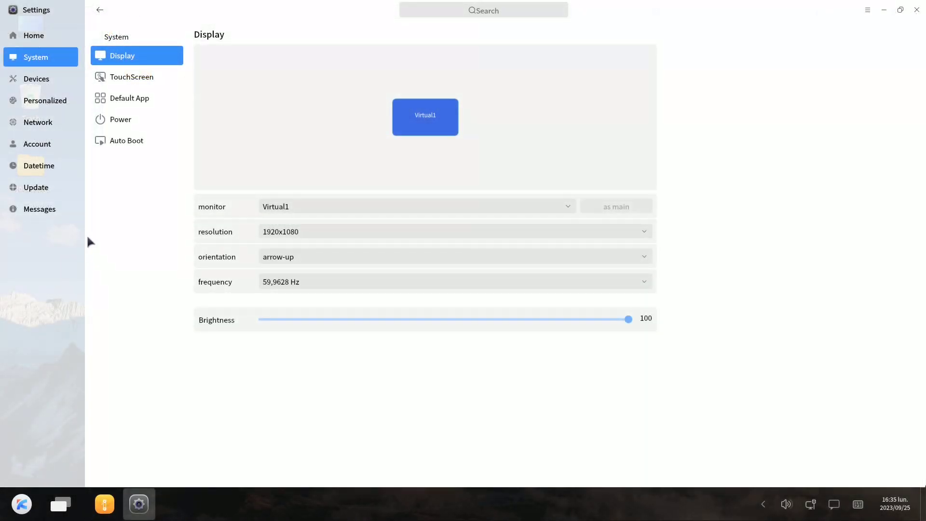
# Step: Browse Kylin Settings' Devices, Personalization, Network, Account, Datetime, Update and Messages pages
pyautogui.click(42, 81)
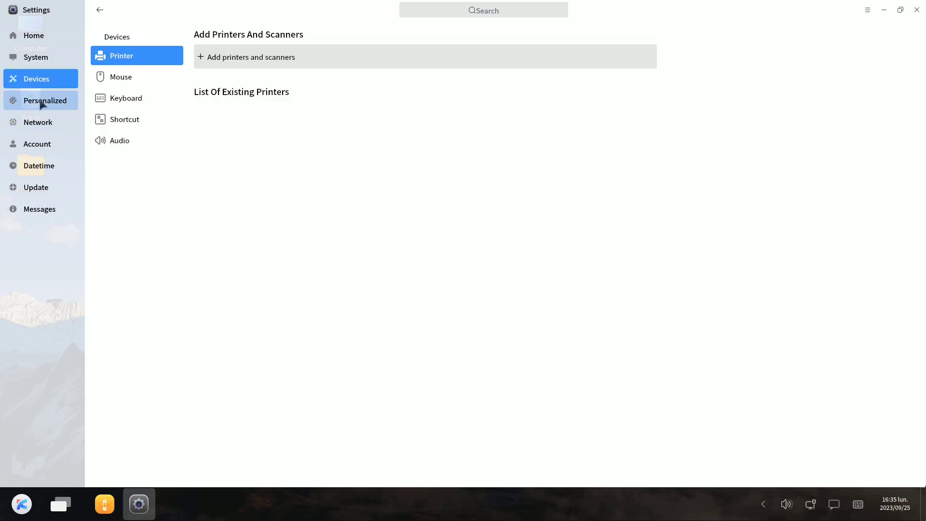
pyautogui.click(42, 105)
pyautogui.click(42, 125)
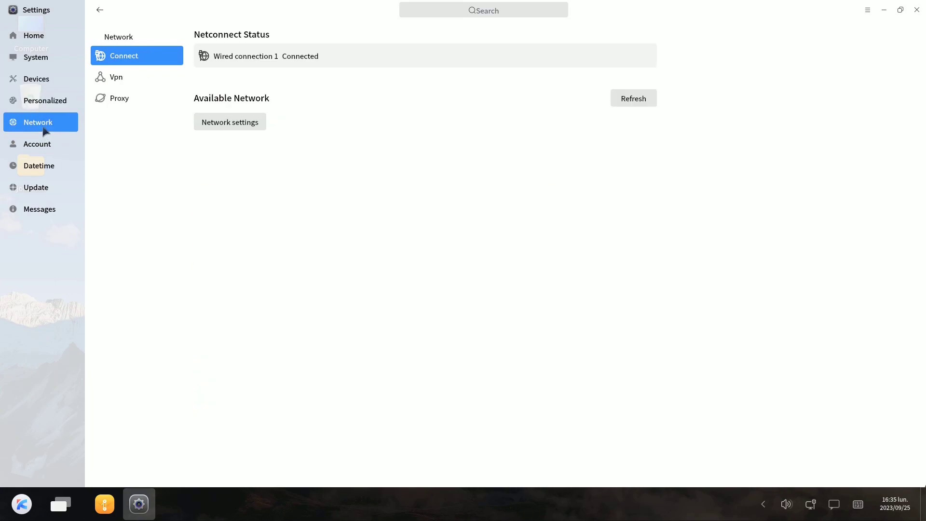
pyautogui.click(40, 149)
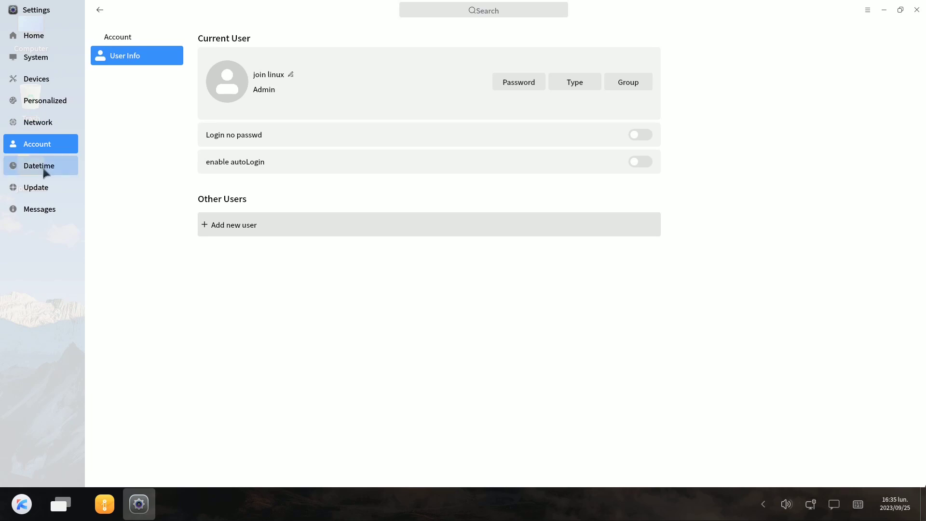
pyautogui.click(42, 169)
pyautogui.click(42, 189)
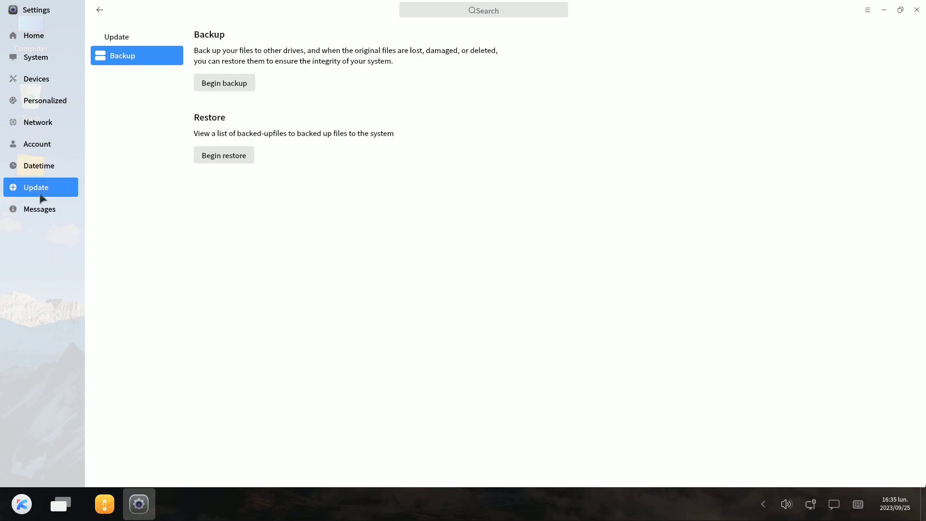
pyautogui.click(42, 210)
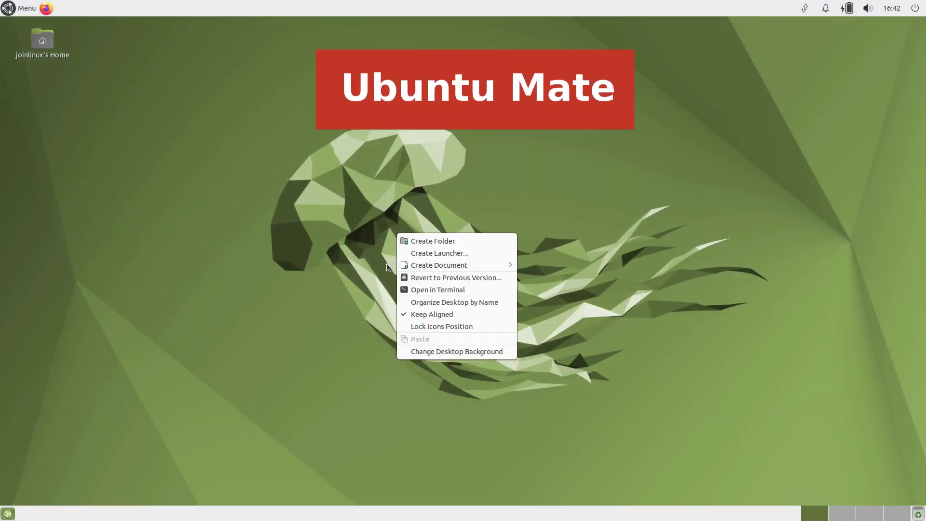
# Step: Check MATE's top-panel power, calendar, sound, notification and network applets
pyautogui.moveTo(438, 265)
pyautogui.click(369, 269)
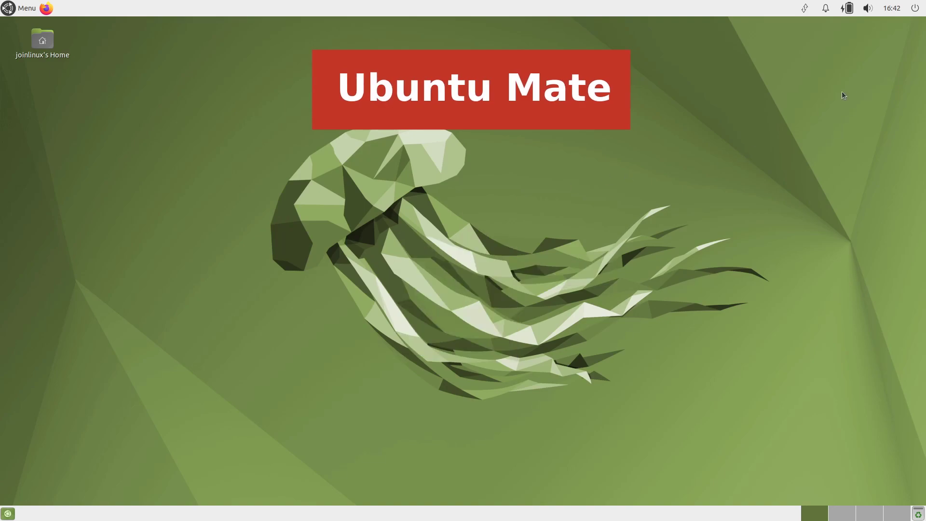
pyautogui.click(919, 10)
pyautogui.click(895, 10)
pyautogui.click(868, 10)
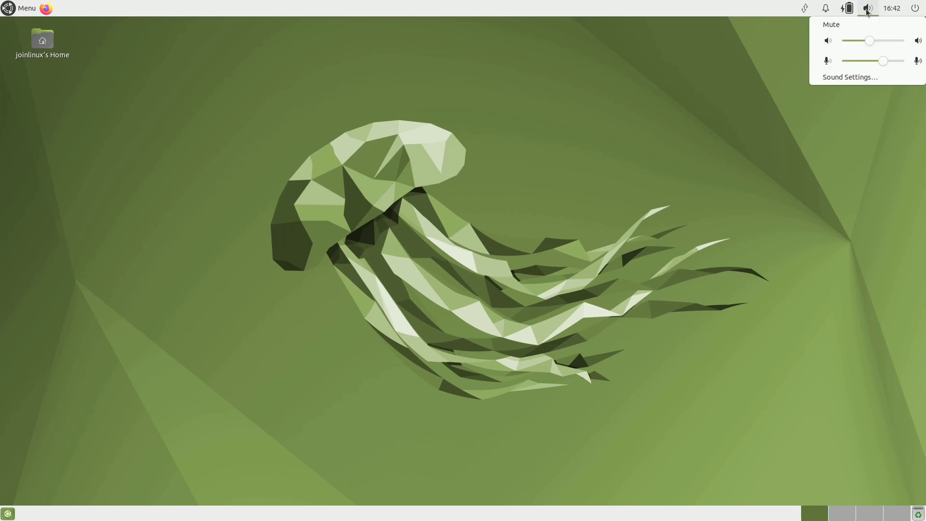
pyautogui.click(868, 11)
pyautogui.click(826, 11)
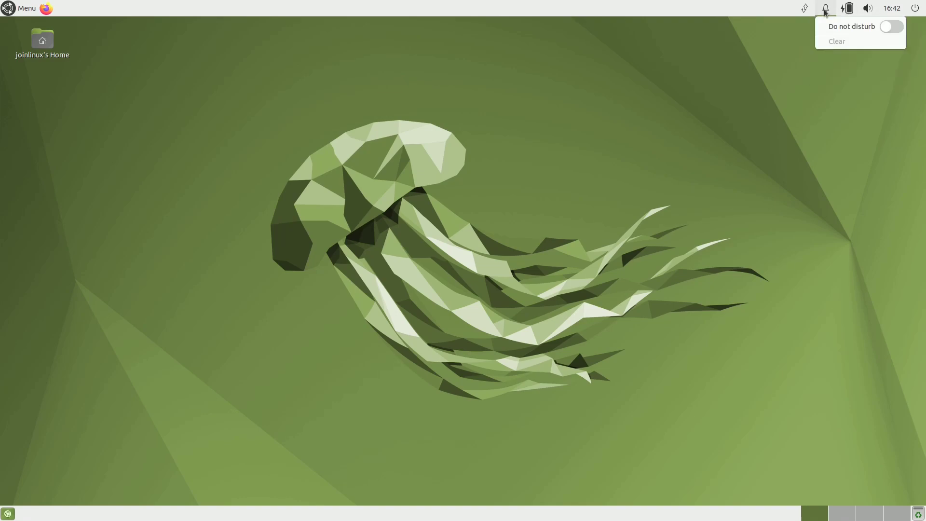
pyautogui.click(806, 9)
pyautogui.click(809, 10)
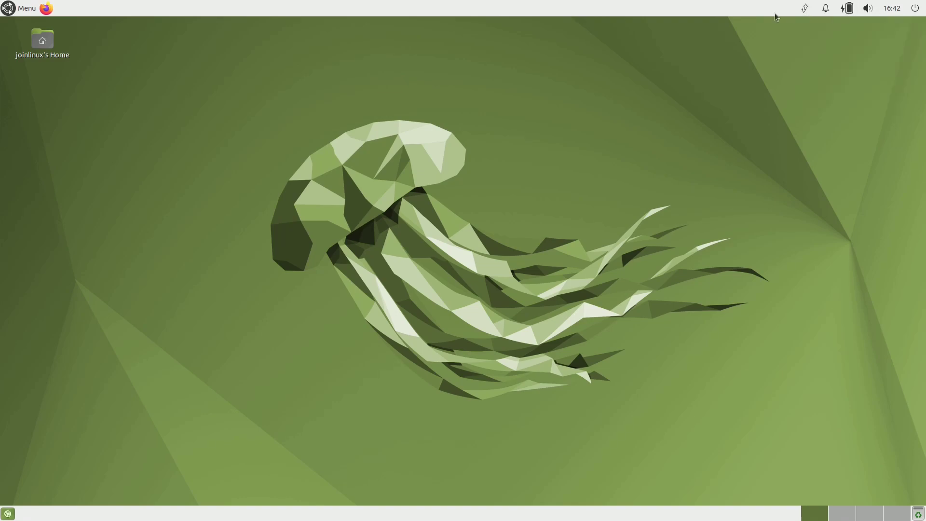
# Step: Browse the Menu's All, Accessories, Administration, Graphics, Internet, Office and remaining categories
pyautogui.click(10, 9)
pyautogui.click(25, 66)
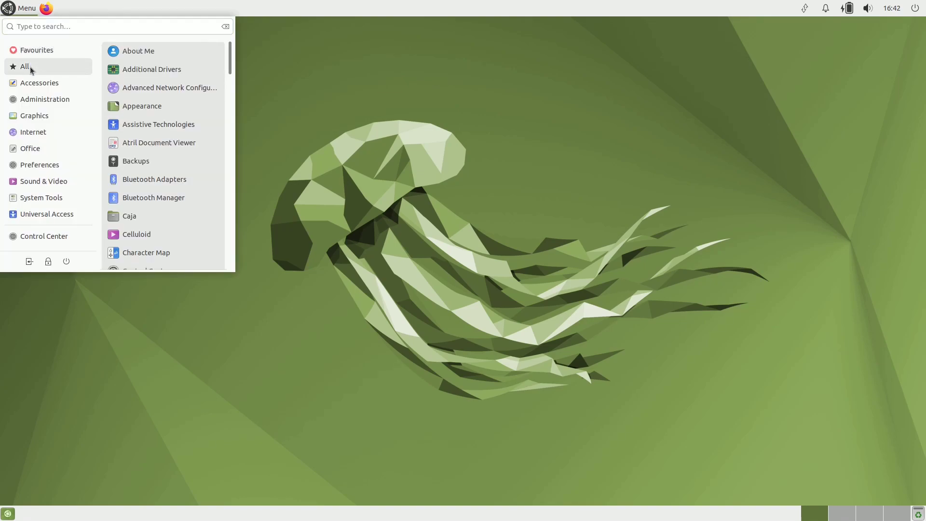
pyautogui.click(36, 84)
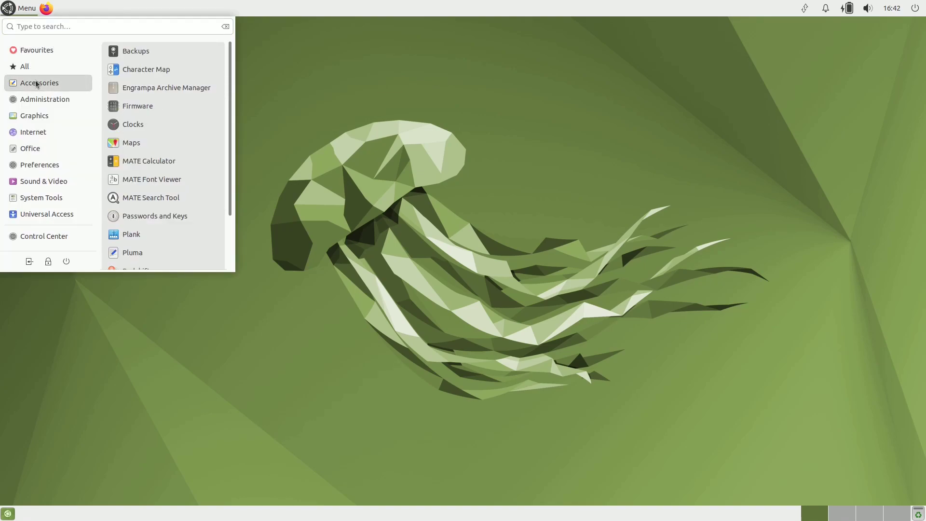
pyautogui.click(43, 100)
pyautogui.click(45, 115)
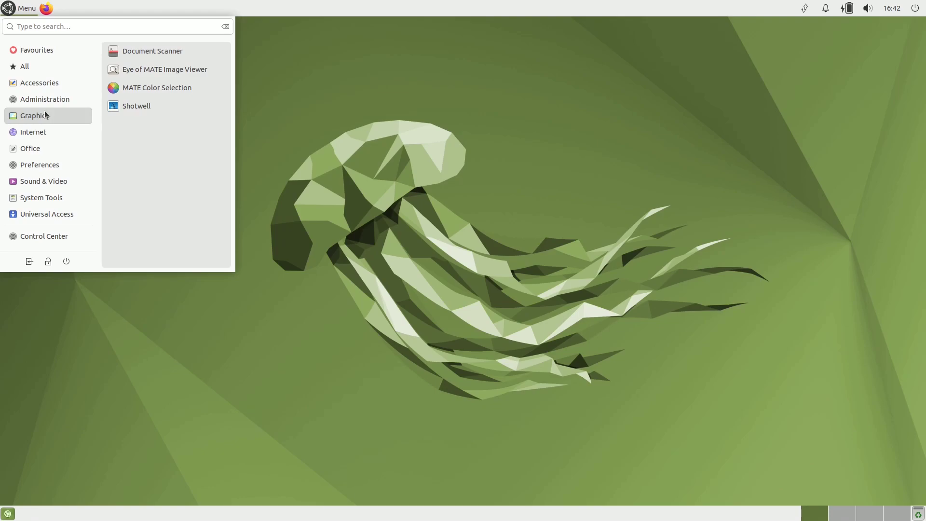
pyautogui.click(46, 131)
pyautogui.click(42, 148)
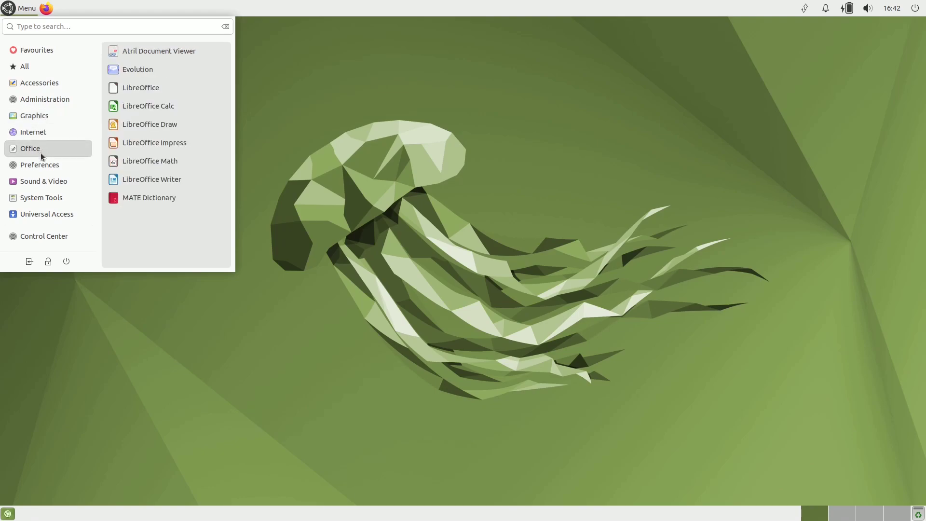
pyautogui.click(42, 166)
pyautogui.click(44, 181)
pyautogui.click(47, 198)
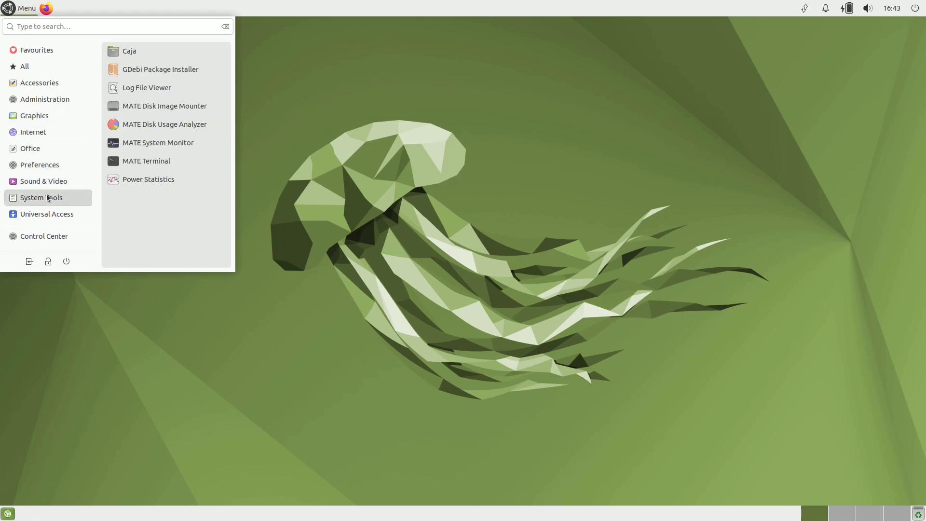
pyautogui.click(50, 214)
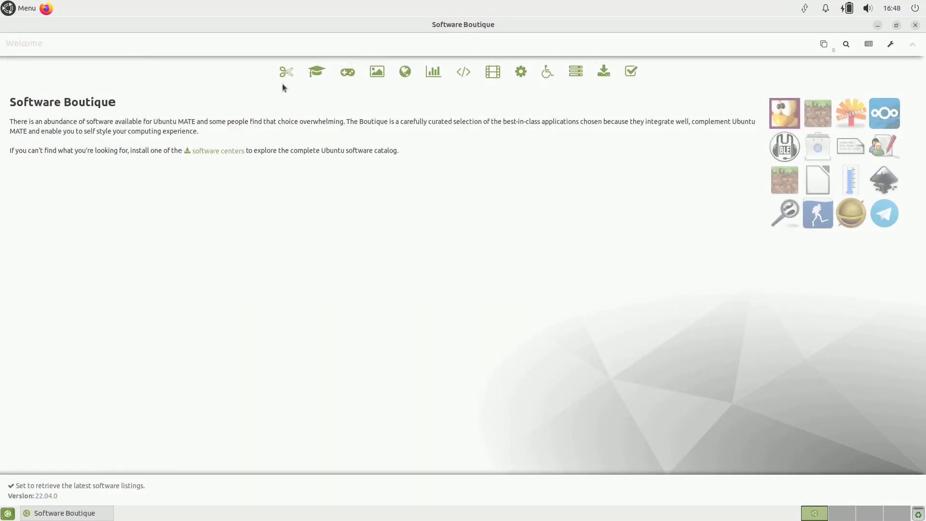
# Step: Browse every Software Boutique category from Accessories to Servers, plus Discover More and Fixes
pyautogui.click(286, 72)
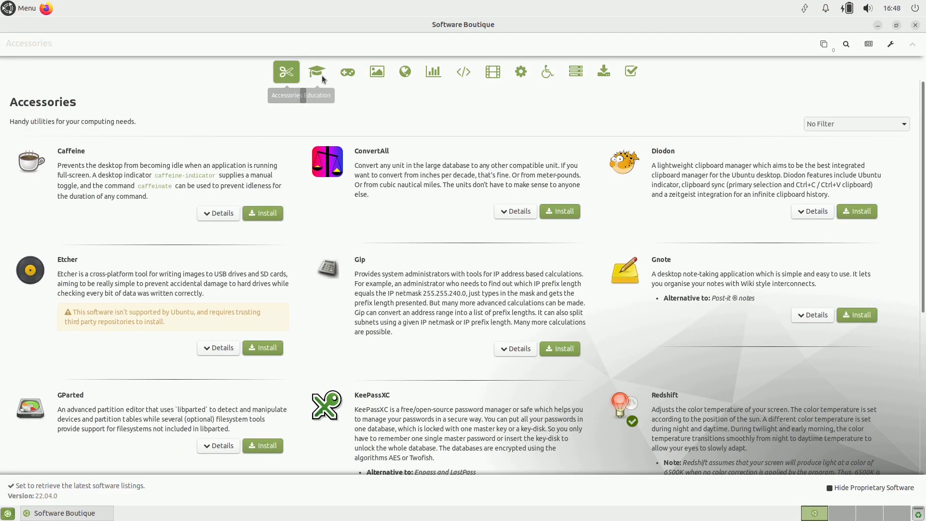
pyautogui.click(316, 72)
pyautogui.click(348, 73)
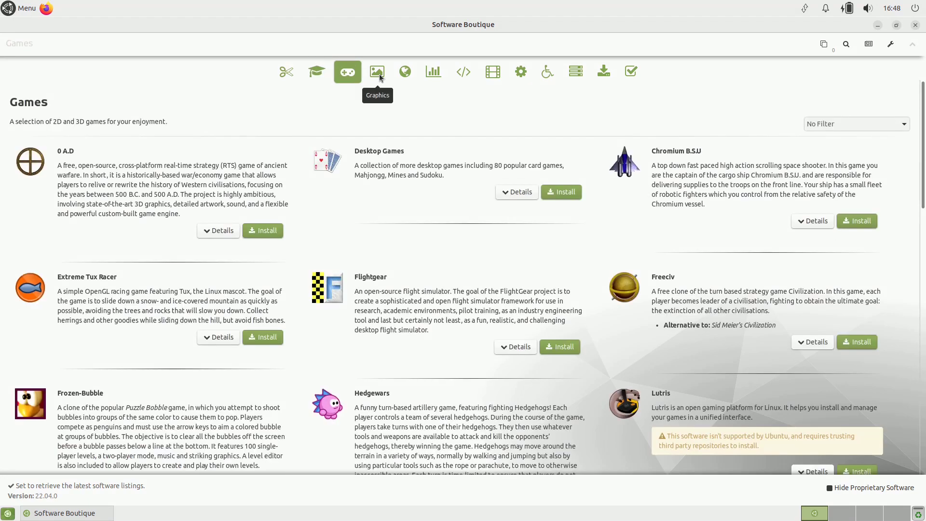
pyautogui.click(378, 73)
pyautogui.click(406, 72)
pyautogui.click(434, 73)
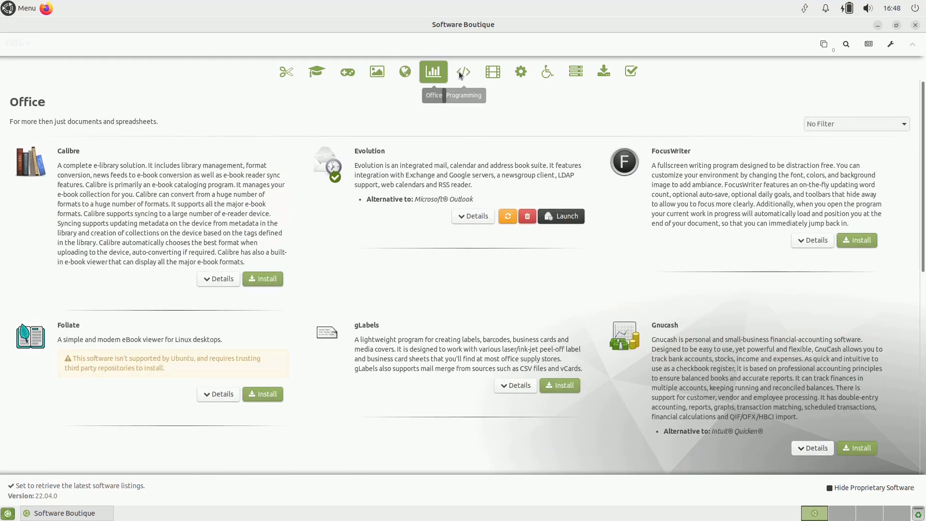
pyautogui.click(463, 73)
pyautogui.click(493, 72)
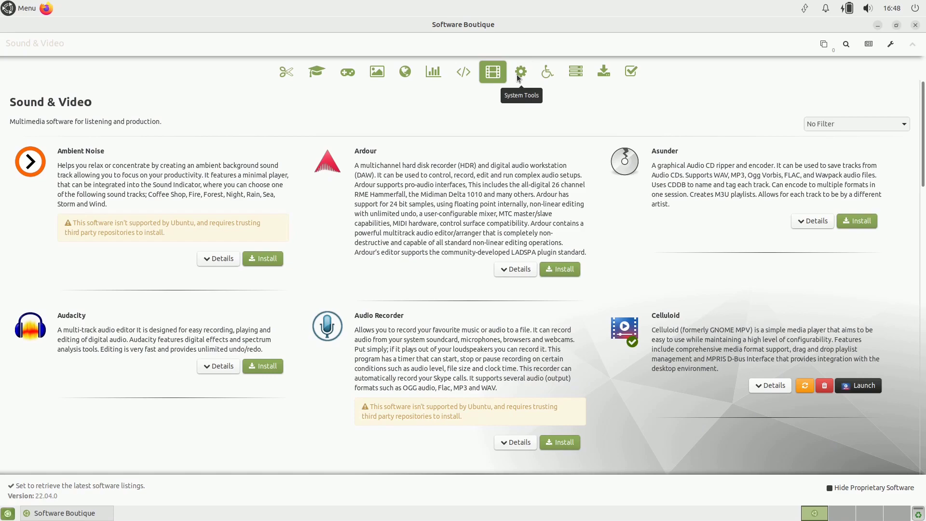
pyautogui.click(518, 73)
pyautogui.click(550, 73)
pyautogui.click(570, 74)
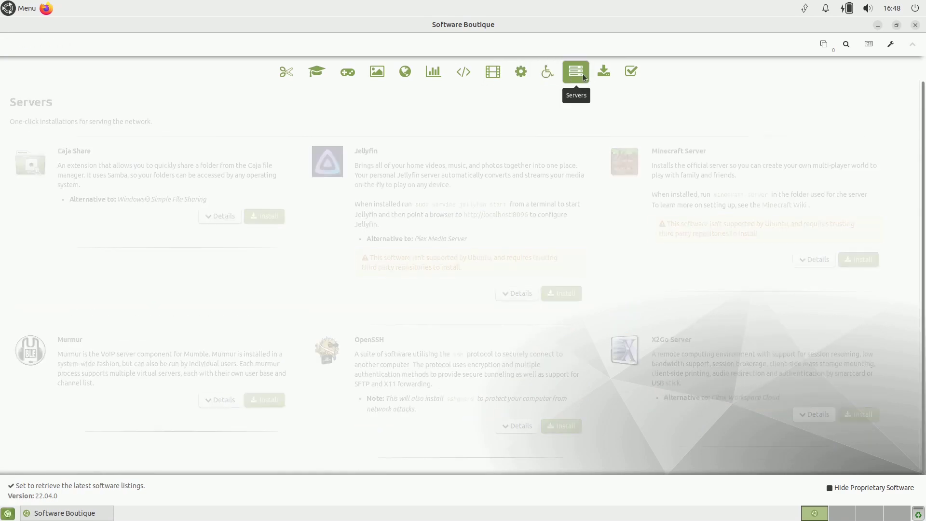
pyautogui.click(603, 73)
pyautogui.click(629, 70)
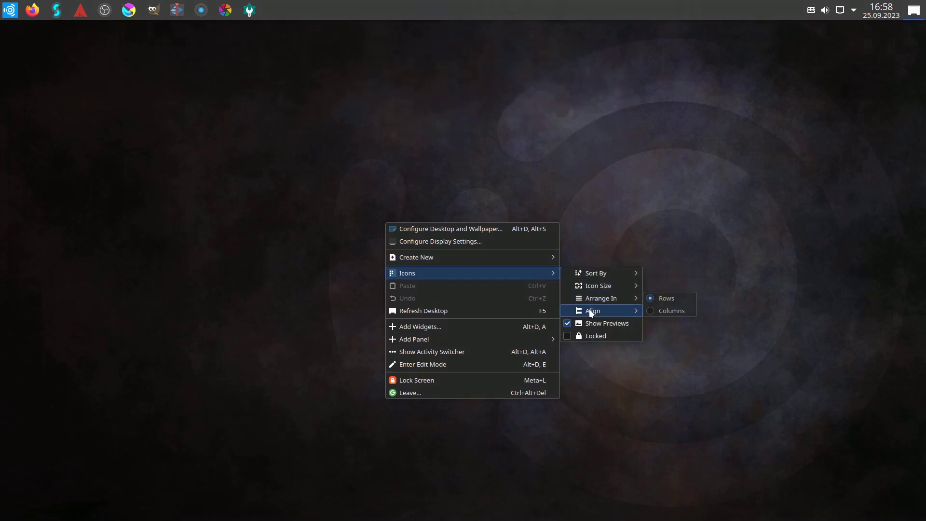
pyautogui.moveTo(414, 340)
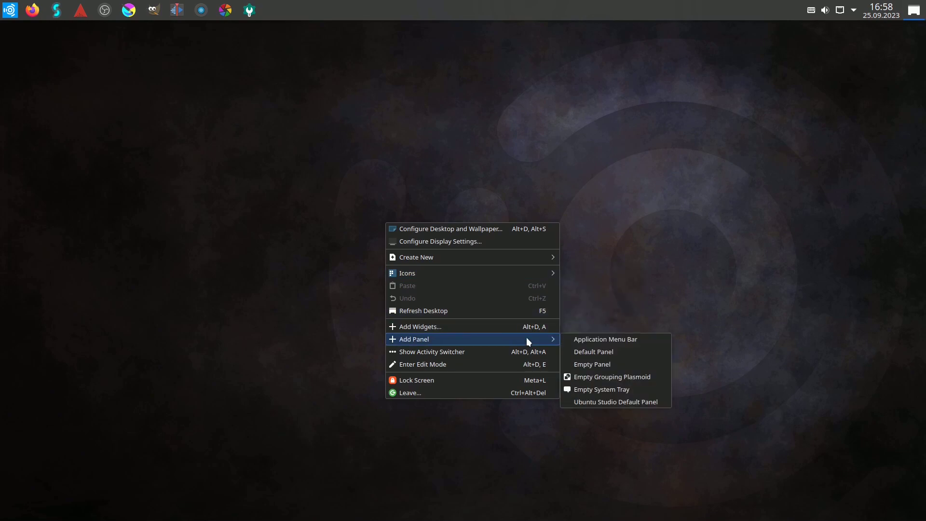
# Step: Dismiss the desktop menu, check the calendar and reveal the hidden tray applets
pyautogui.click(774, 179)
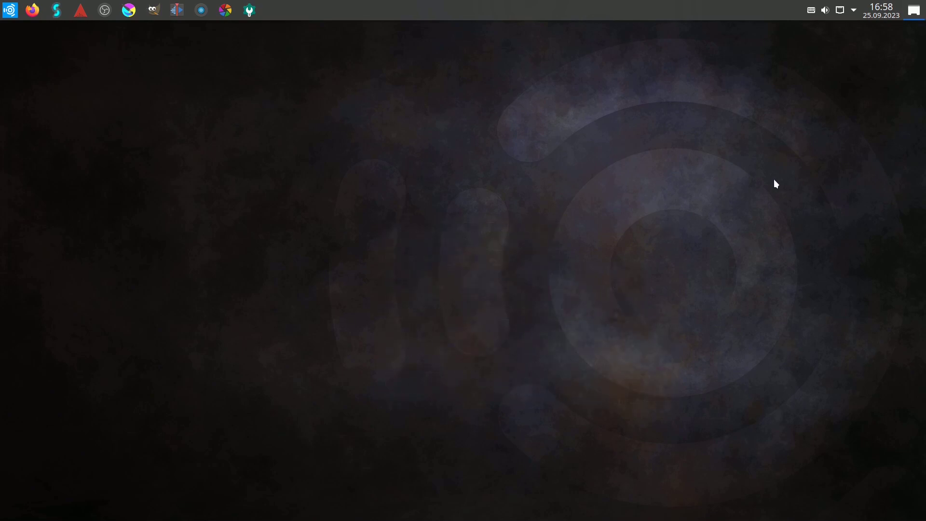
pyautogui.click(891, 12)
pyautogui.click(890, 13)
pyautogui.click(854, 12)
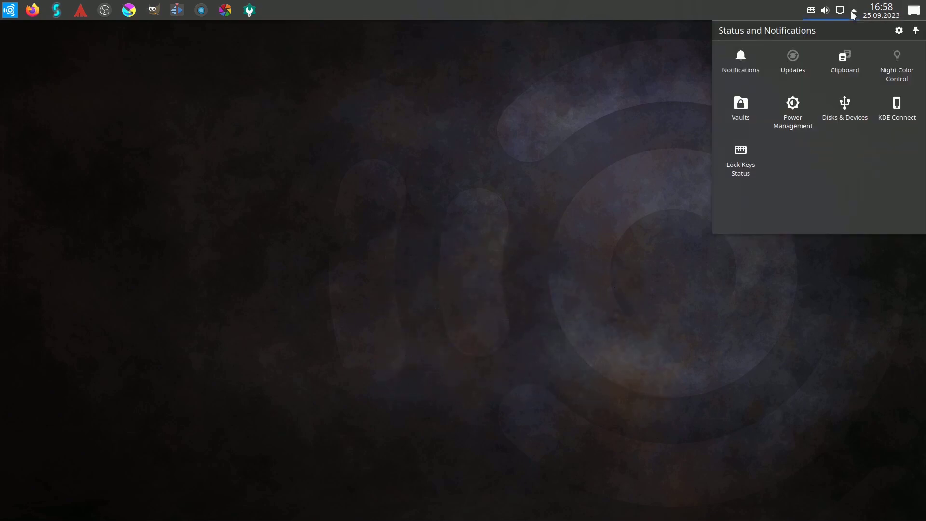
# Step: View Ubuntu Studio's network and audio volume popups, then open the application launcher
pyautogui.click(840, 10)
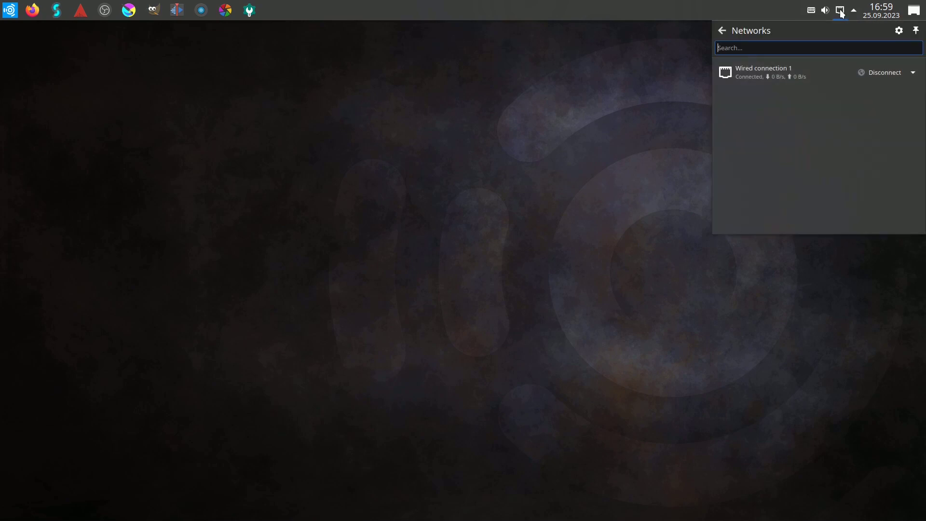
pyautogui.click(840, 12)
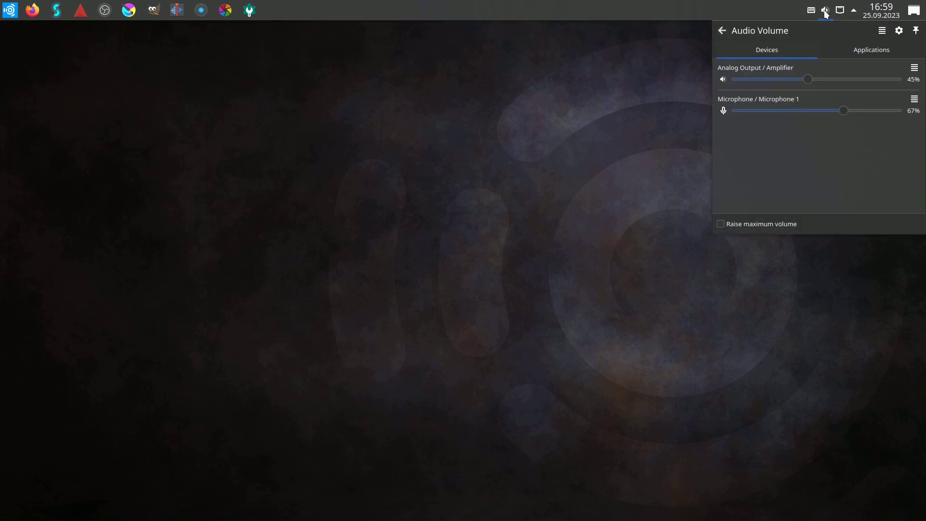
pyautogui.click(826, 12)
pyautogui.click(10, 10)
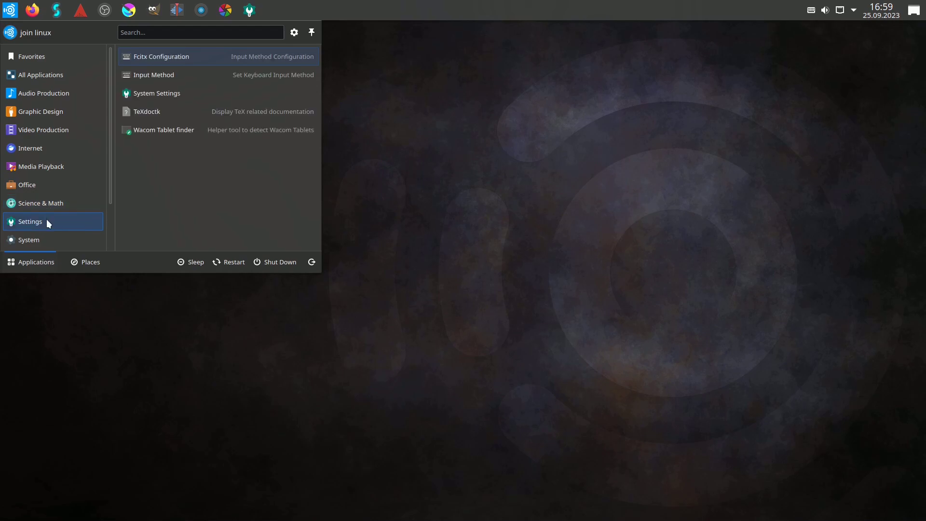
# Step: Scroll the launcher's category list down toward Settings and Utilities
pyautogui.moveTo(110, 192); pyautogui.dragTo(107, 245)
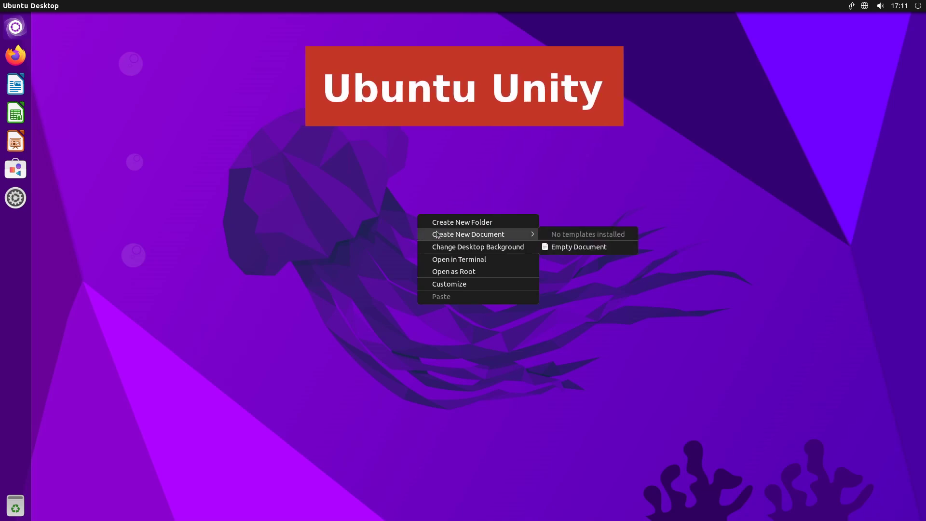
# Step: Check Unity's session, calendar, sound and network indicator menus, then open the Dash
pyautogui.click(394, 237)
pyautogui.click(917, 6)
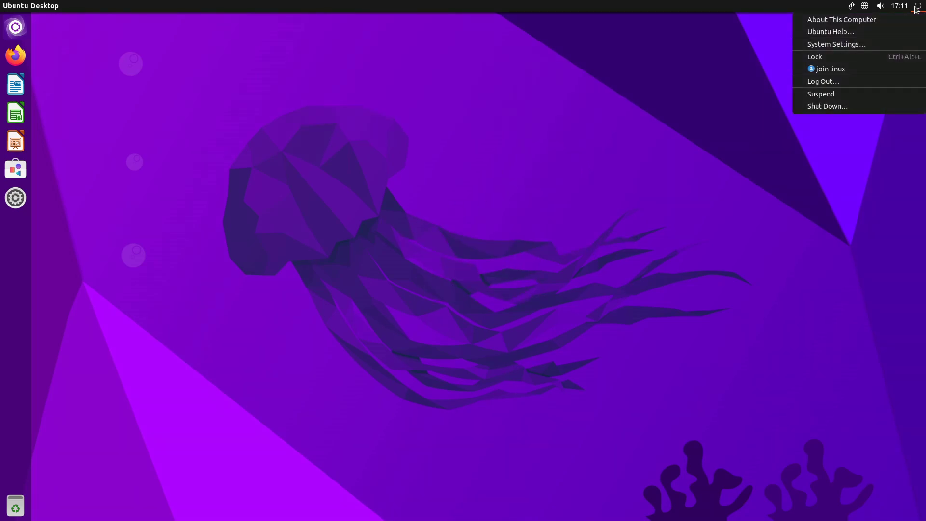
pyautogui.click(918, 8)
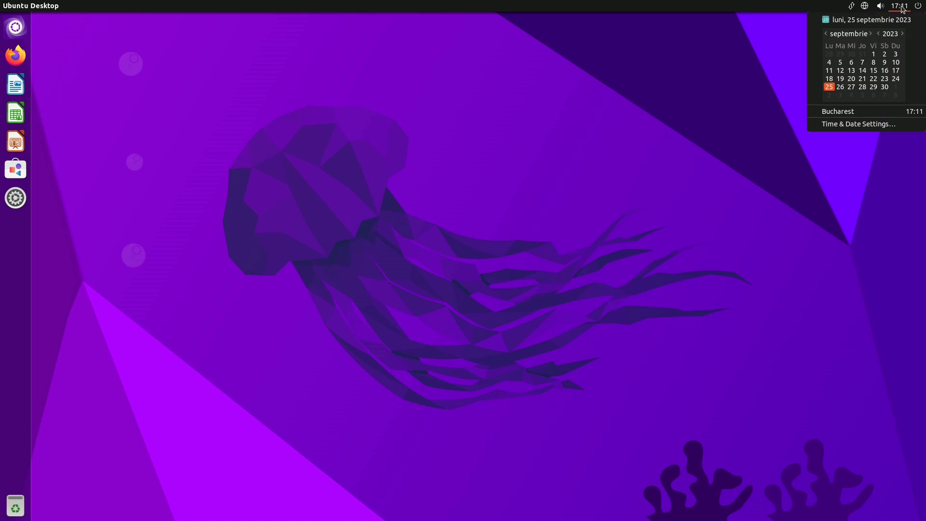
pyautogui.click(901, 7)
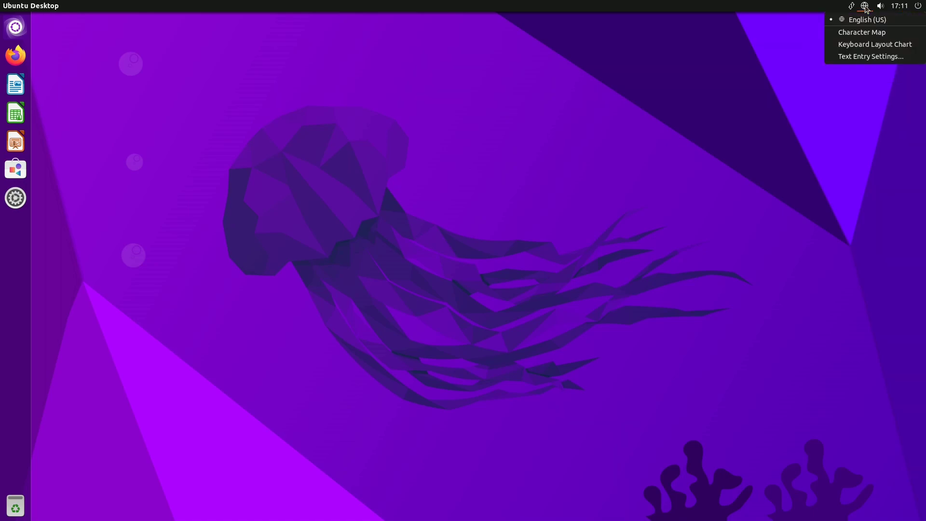
pyautogui.click(867, 9)
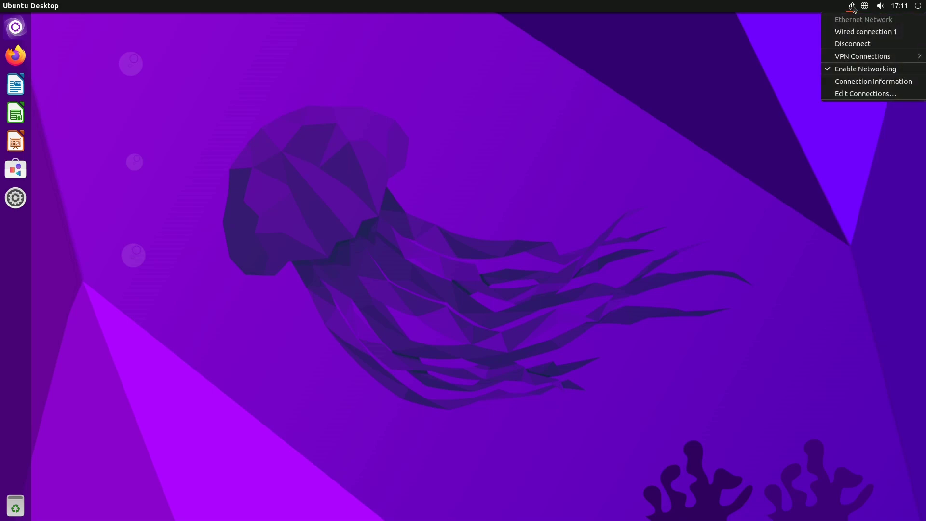
pyautogui.click(853, 7)
pyautogui.click(15, 27)
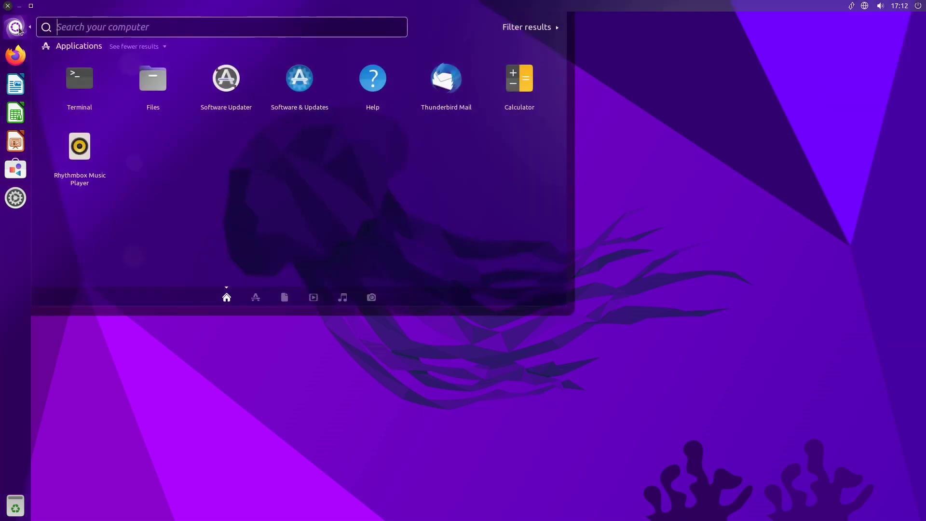
# Step: Browse the Dash's Applications lens with Installed expanded, then the Files, Videos, Music and Photos lenses
pyautogui.click(256, 298)
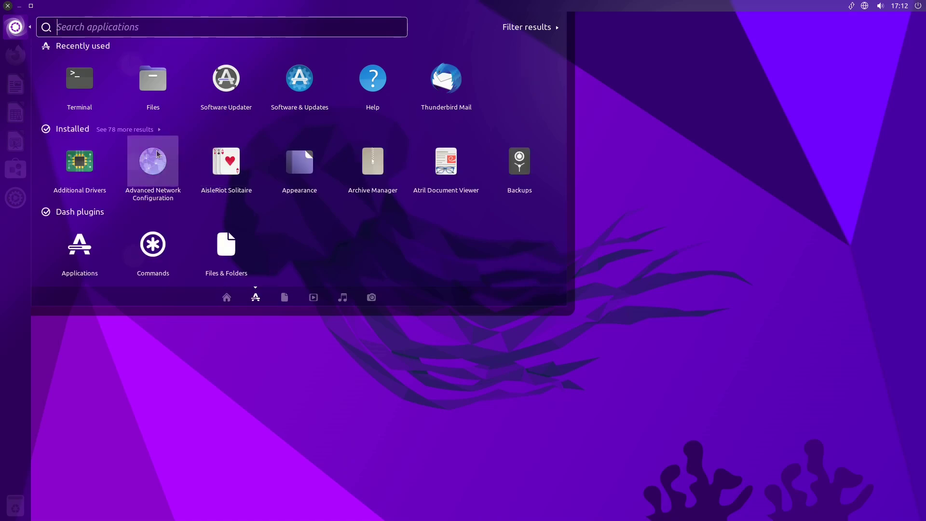
pyautogui.click(136, 132)
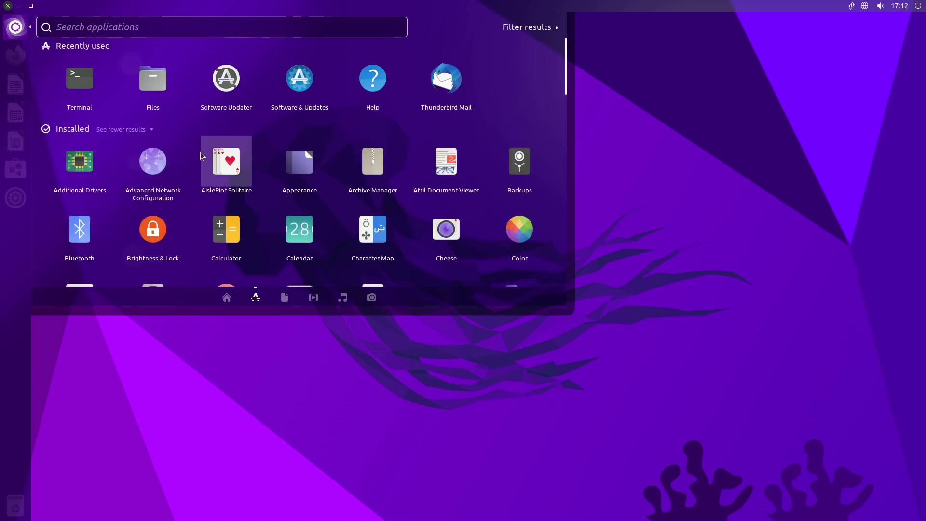
pyautogui.moveTo(563, 83); pyautogui.dragTo(588, 281)
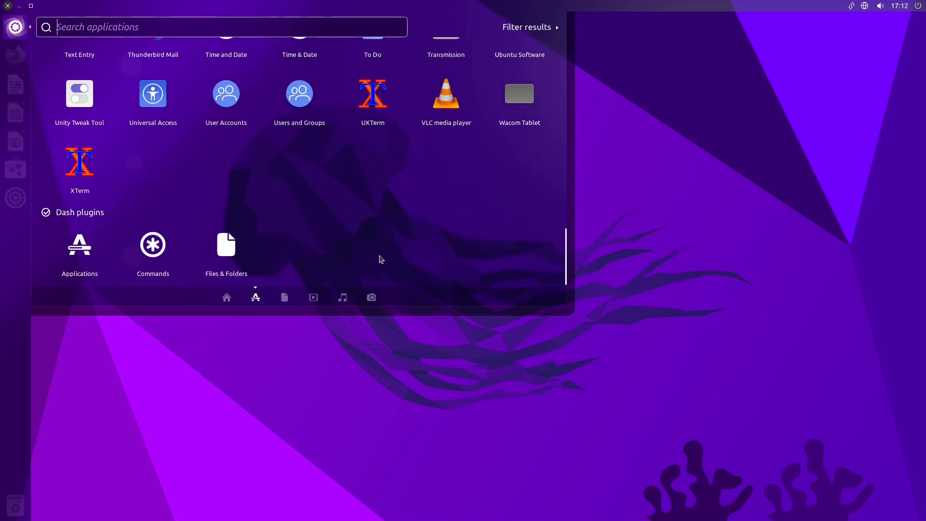
pyautogui.click(284, 299)
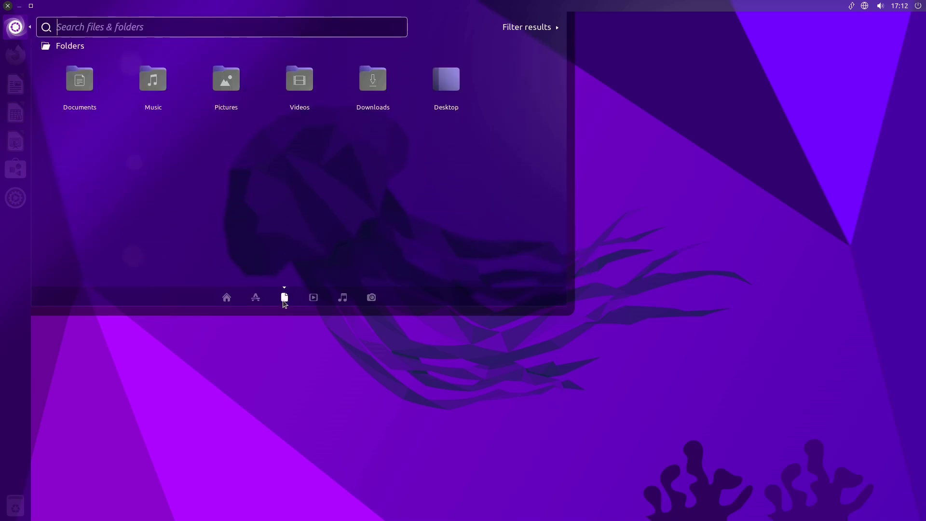
pyautogui.click(313, 298)
pyautogui.click(342, 298)
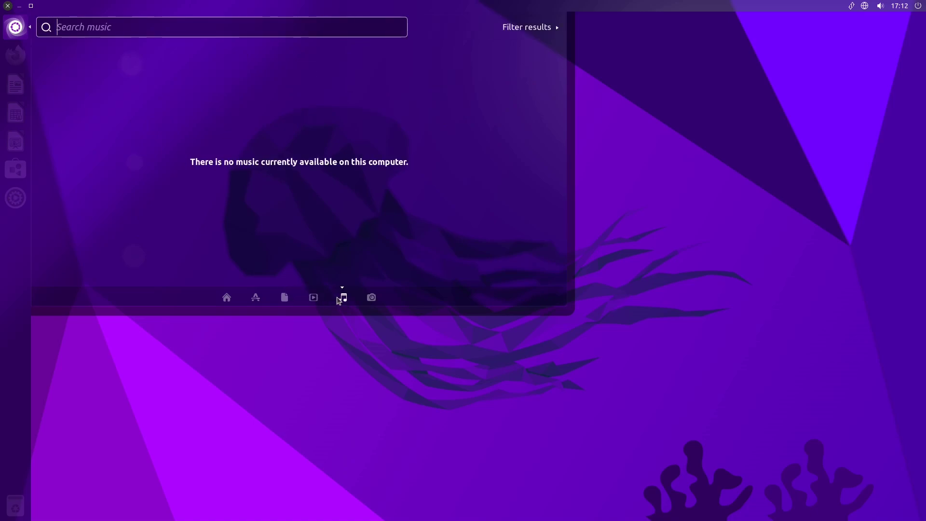
pyautogui.click(371, 298)
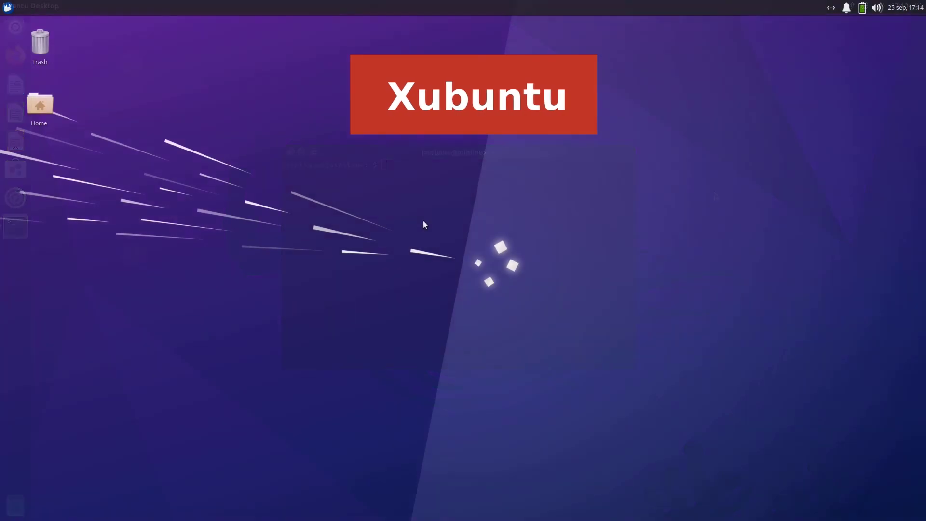
pyautogui.rightClick(426, 224)
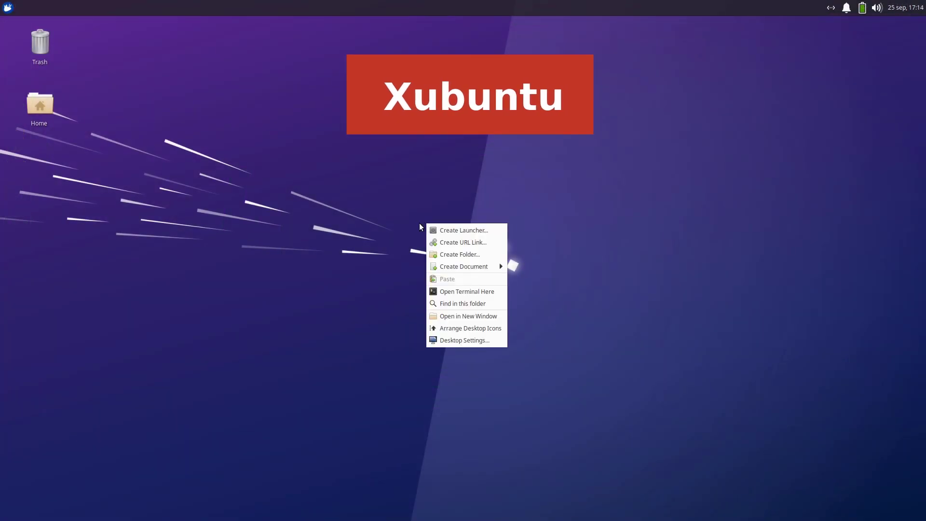
pyautogui.moveTo(464, 266)
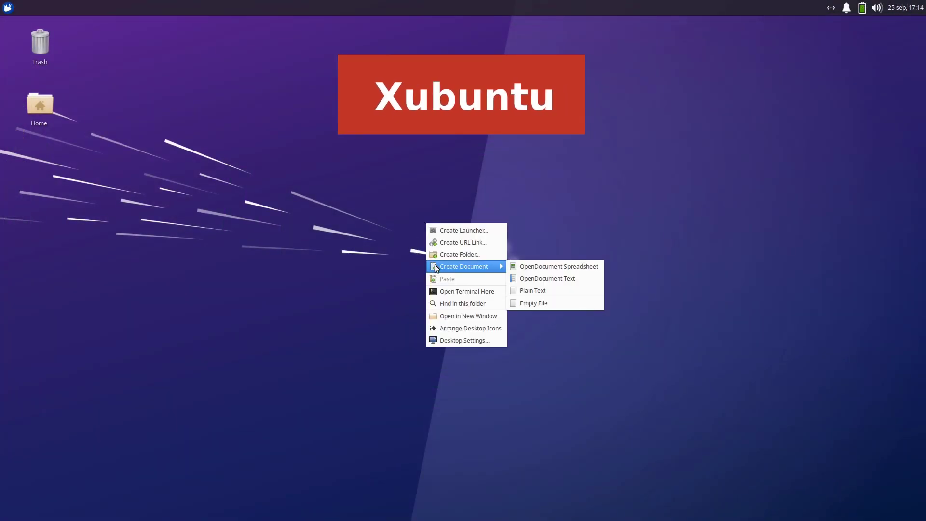
pyautogui.click(396, 267)
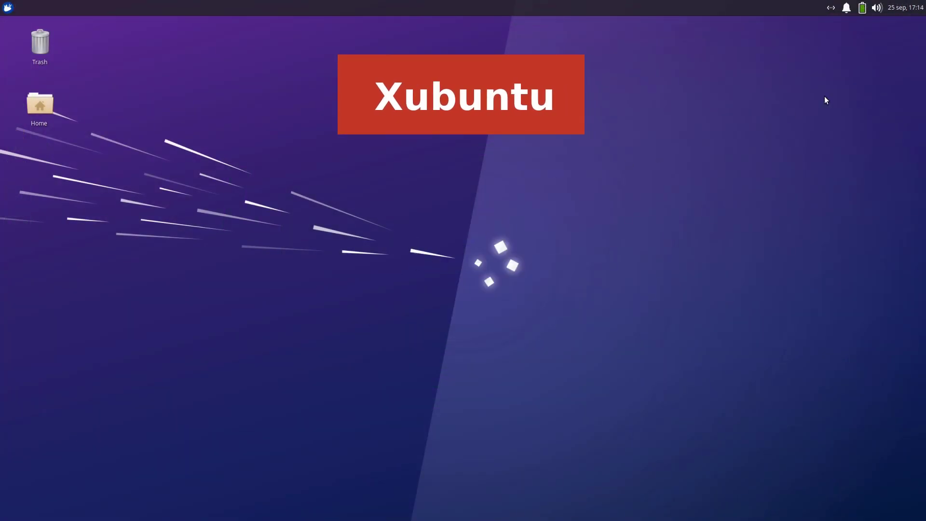
pyautogui.click(902, 8)
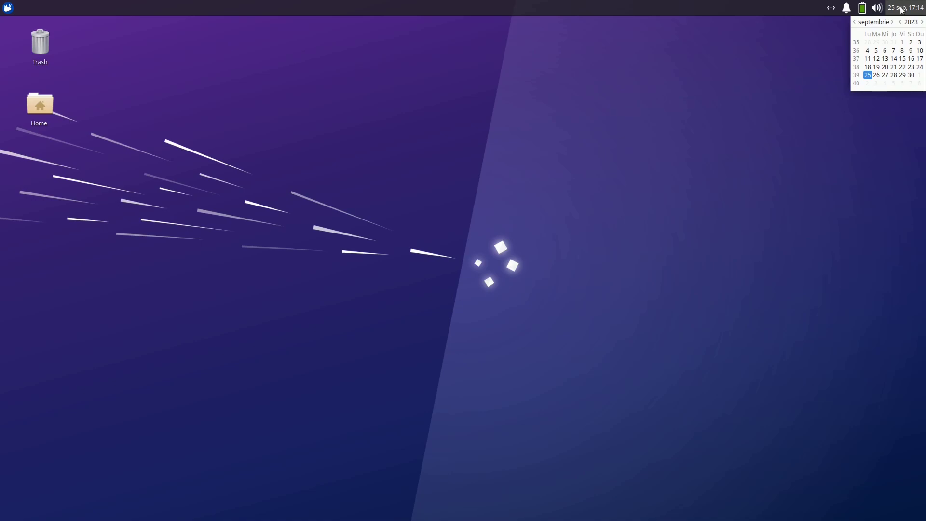
# Step: Show the volume, power/presentation mode, notifications and network popups, ending on Wired connection 1
pyautogui.click(902, 8)
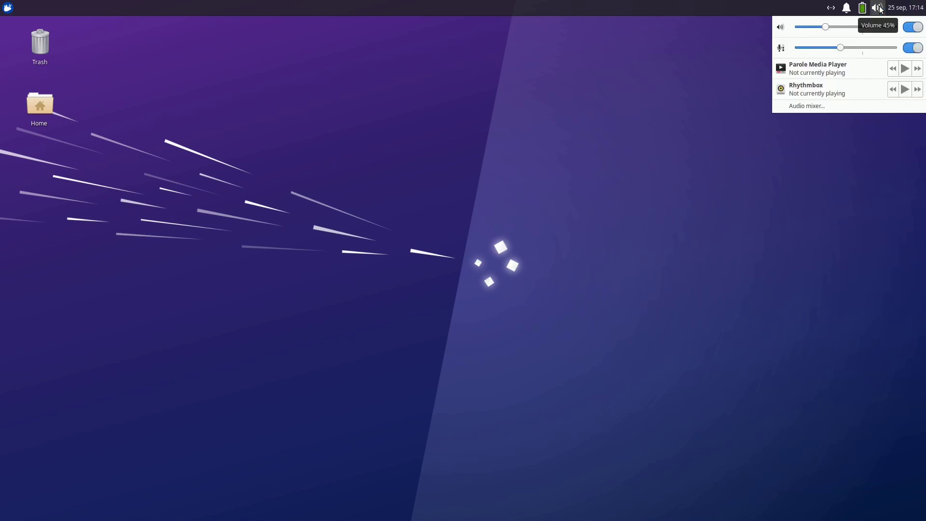
pyautogui.click(881, 8)
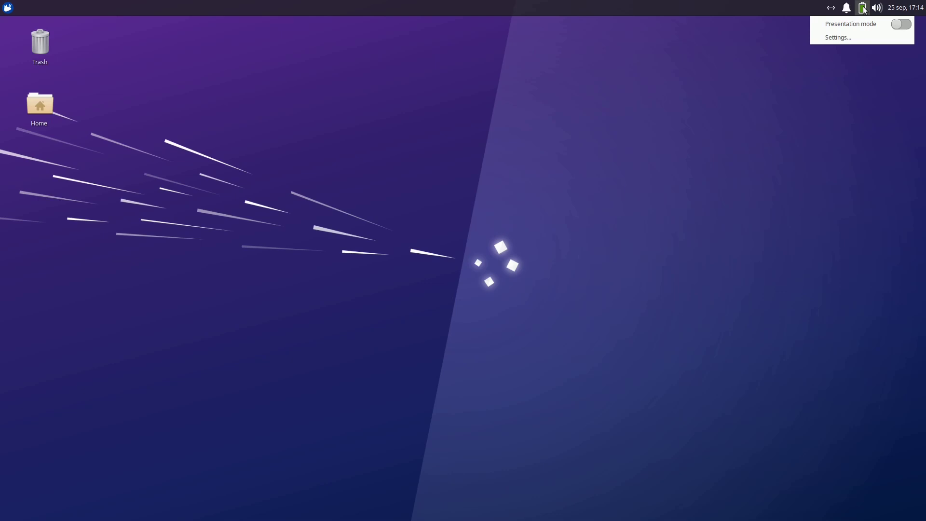
pyautogui.click(864, 8)
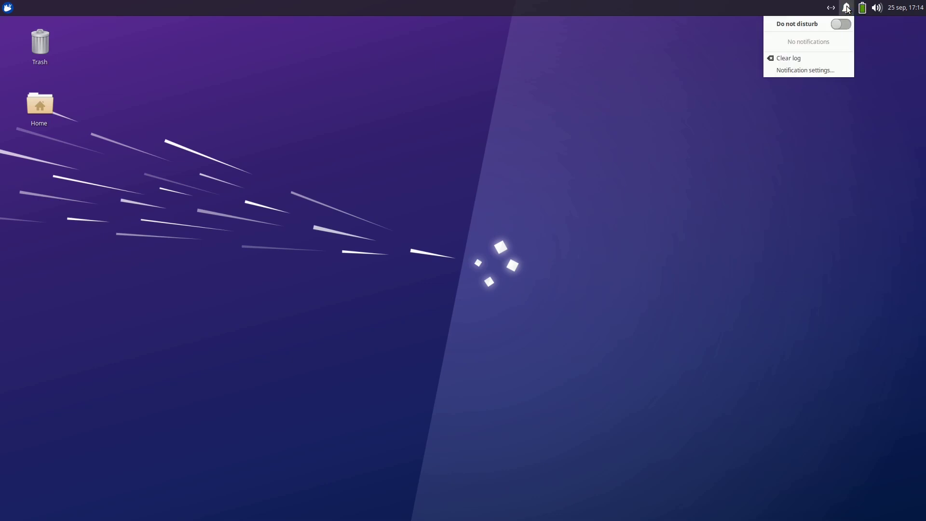
pyautogui.click(847, 9)
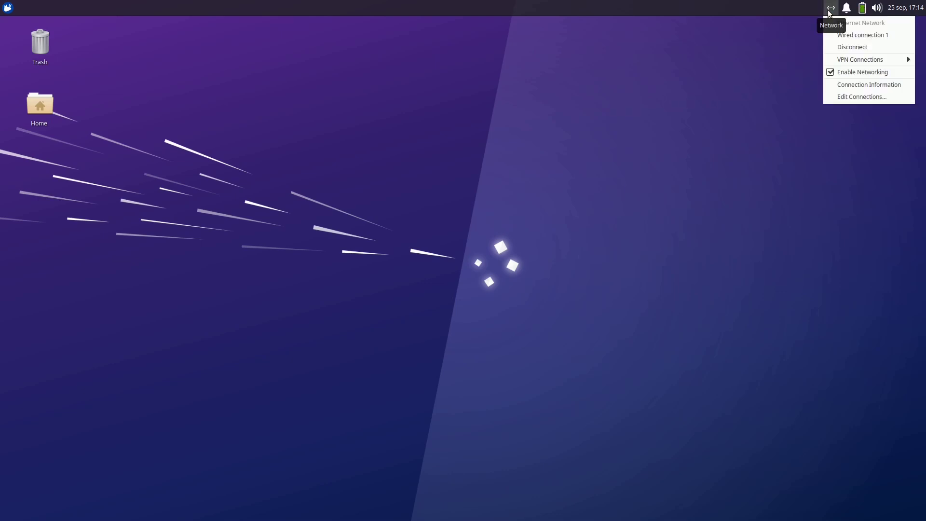
# Step: Open the Whisker menu and browse Recently Used, All Applications, Accessories and Games
pyautogui.click(832, 8)
pyautogui.click(7, 7)
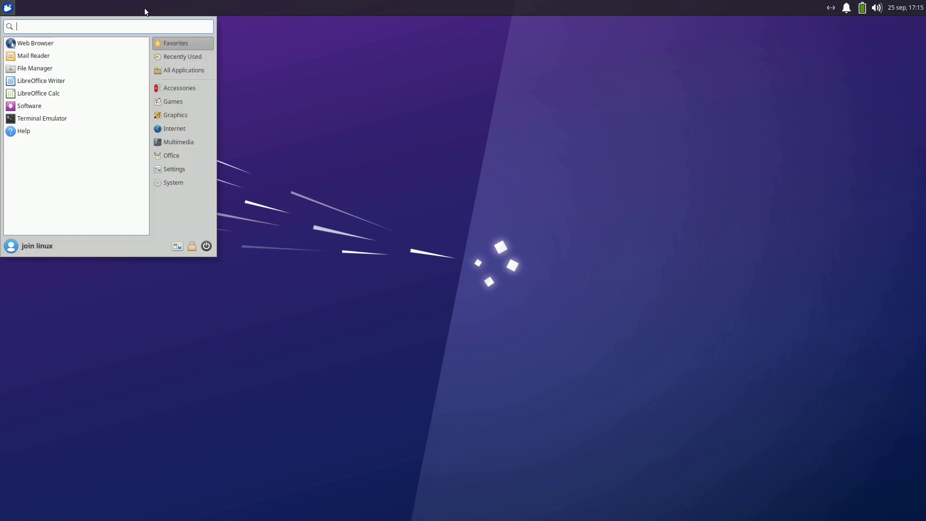
pyautogui.click(187, 58)
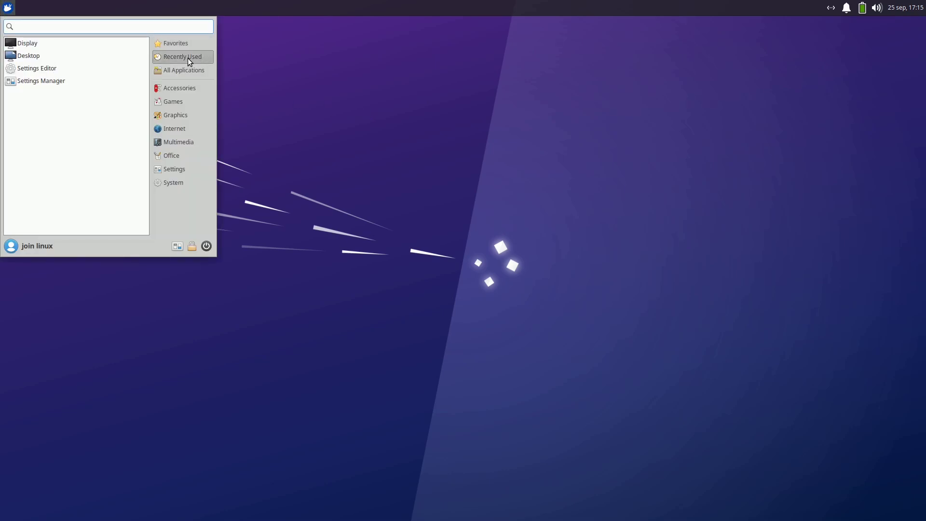
pyautogui.click(187, 70)
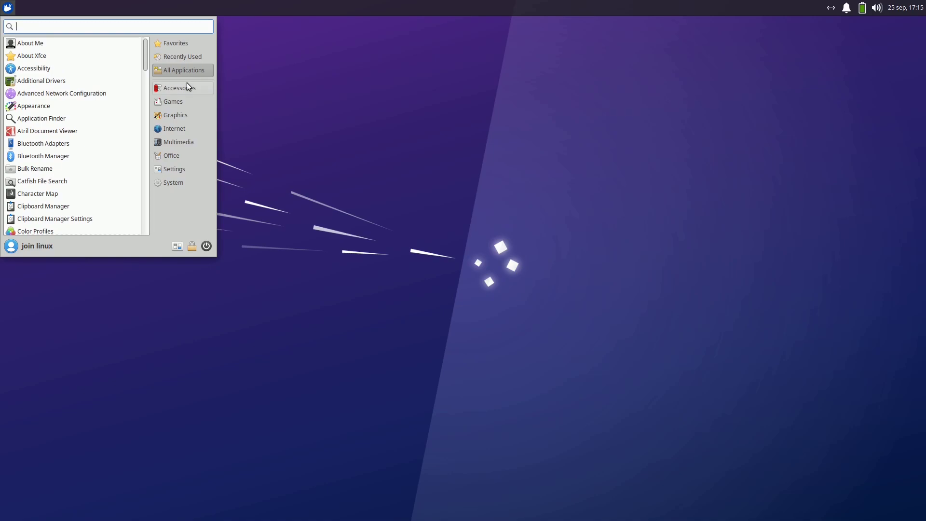
pyautogui.click(186, 88)
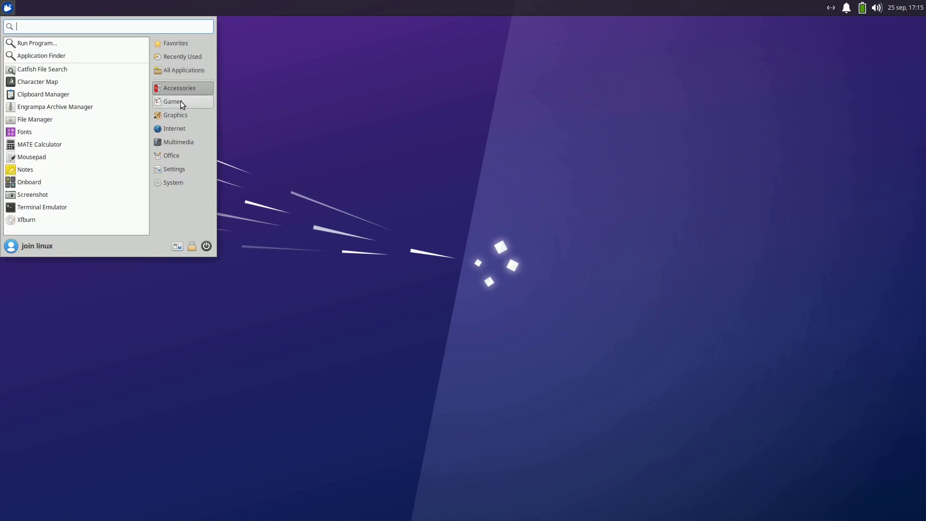
pyautogui.click(182, 101)
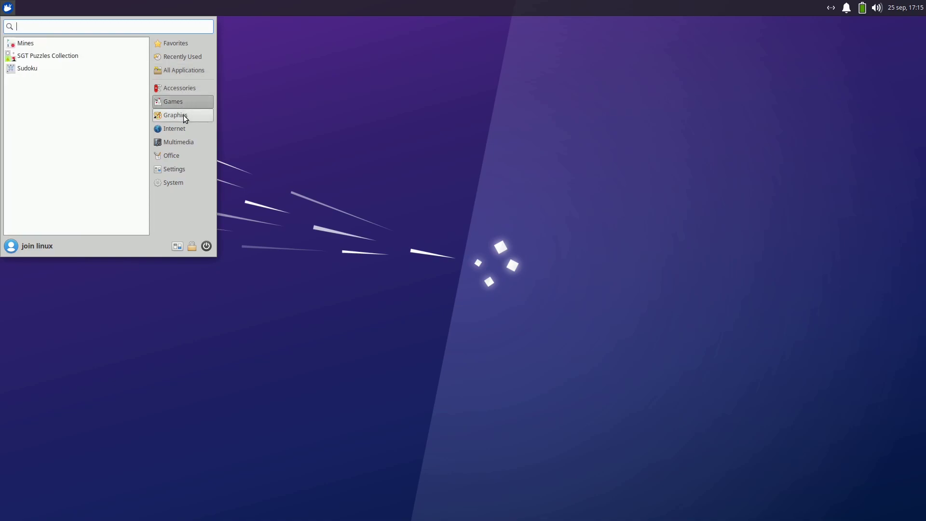
# Step: Browse the Graphics, Internet, Multimedia, Office, Settings and System categories
pyautogui.click(183, 116)
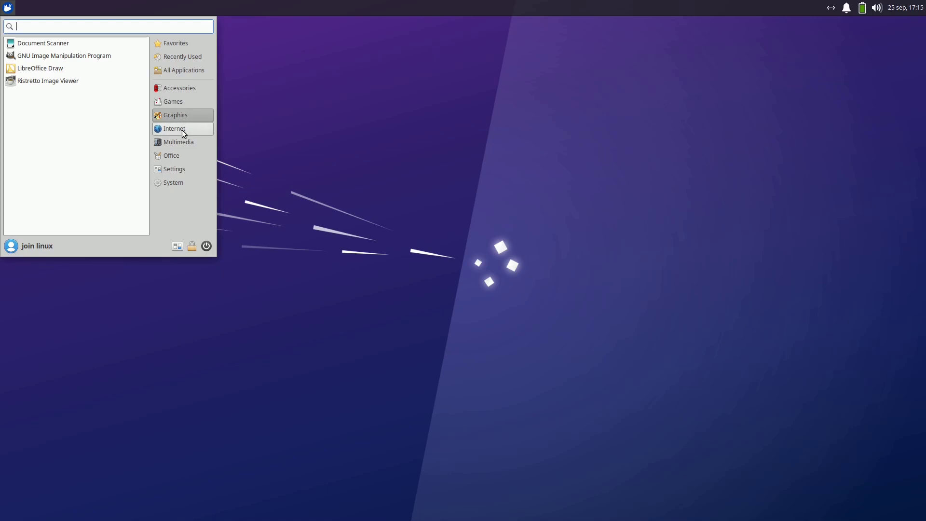
pyautogui.click(182, 130)
pyautogui.click(183, 143)
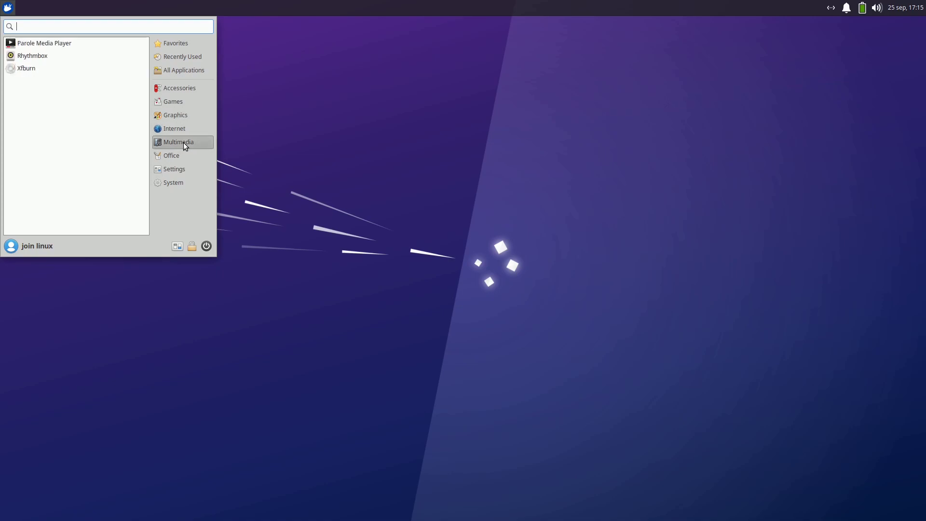
pyautogui.click(181, 156)
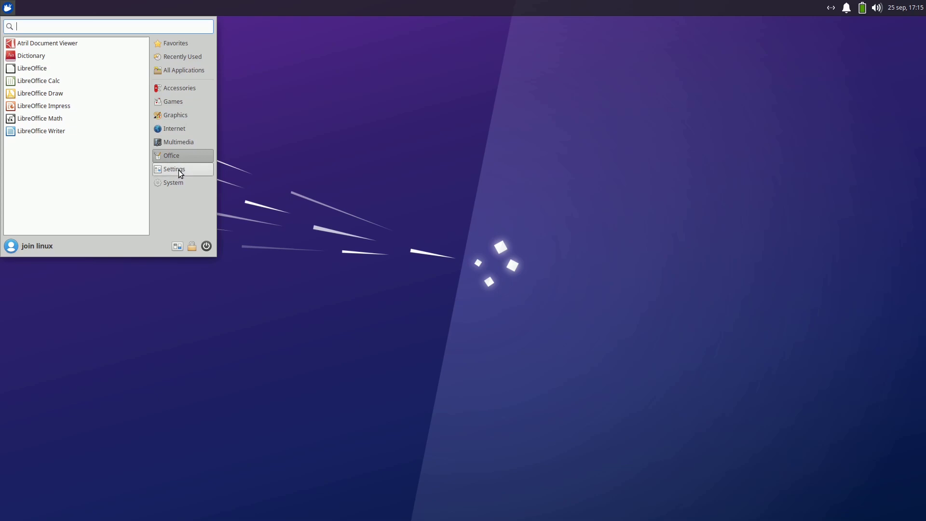
pyautogui.click(178, 170)
pyautogui.click(181, 186)
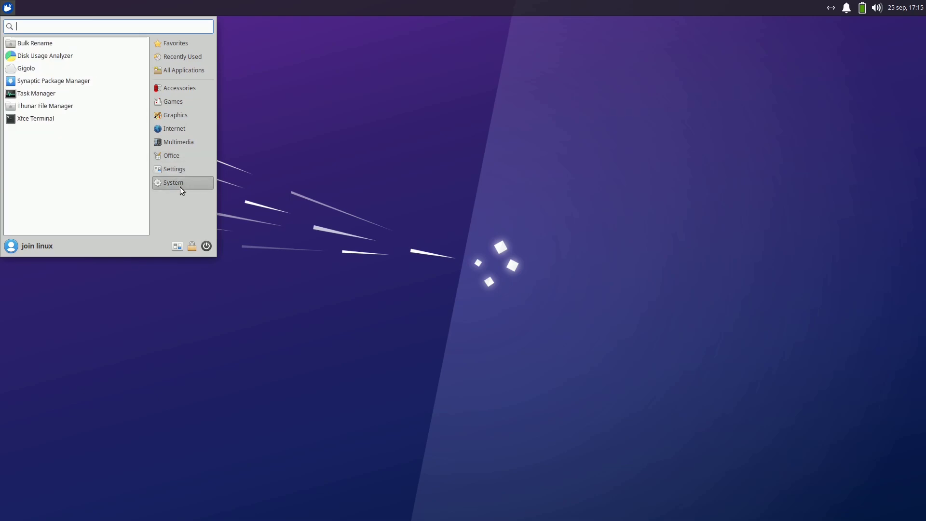